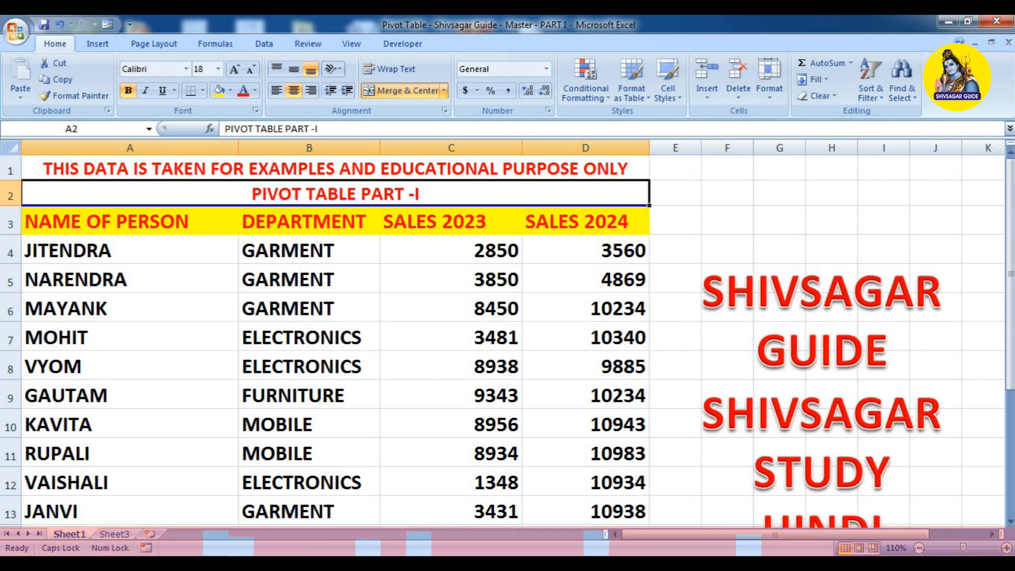
- Review the sales data on Sheet1, going through the NAME OF PERSON, SALES 2023 and SALES 2024 columns
click(129, 221)
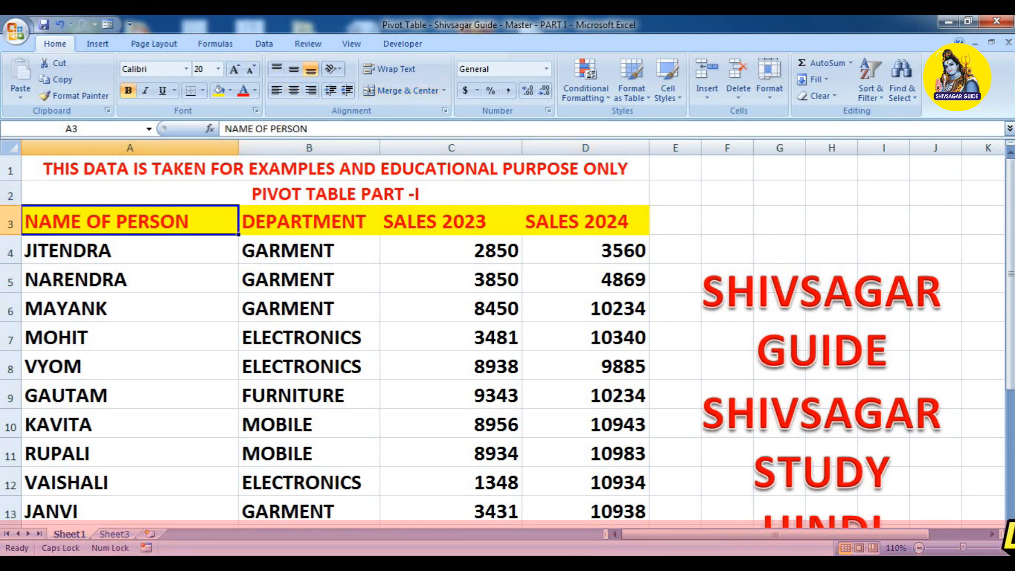
key(Down)
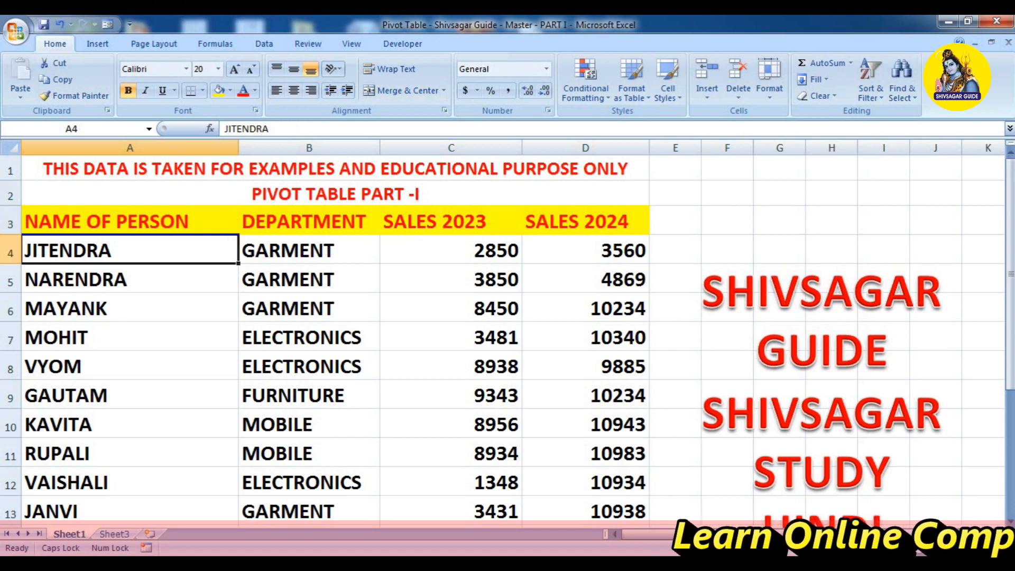
key(Down)
key(Down)
key(Down)
key(Down)
key(Down)
key(Up)
key(Right)
key(Right)
key(Up)
key(Up)
key(Up)
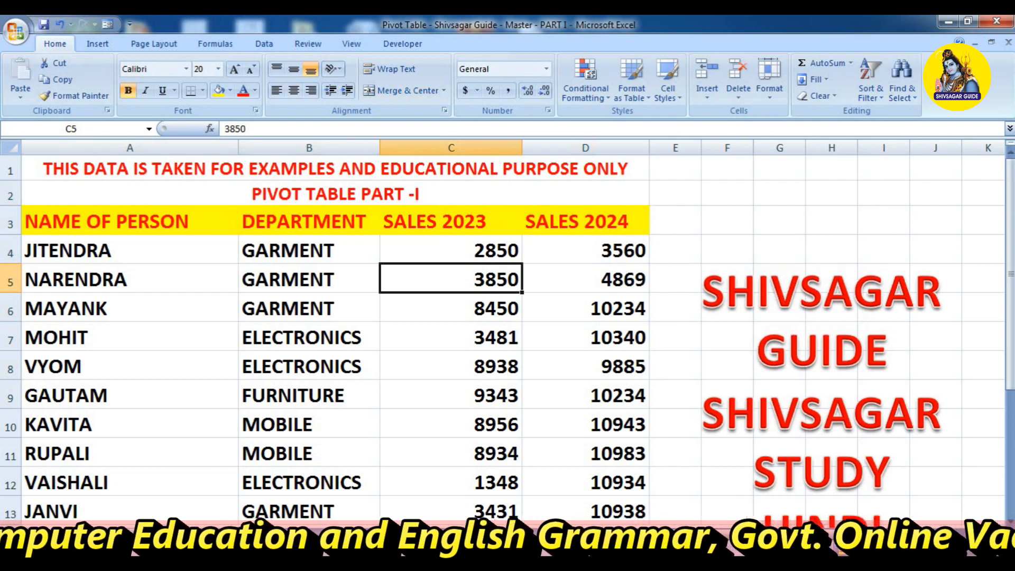
key(Right)
key(Down)
key(Down)
key(Down)
key(Down)
key(Down)
key(Down)
key(Down)
key(Down)
key(Down)
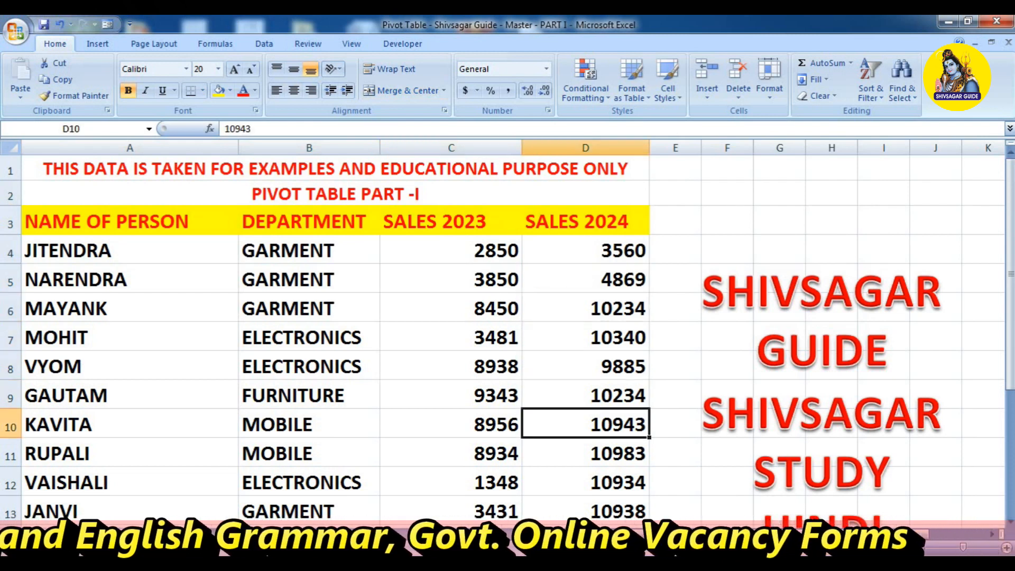
- Examine how each person's name relates to the SALES 2023 figures and the DEPARTMENT entries in the source data
key(Left)
key(Left)
key(Left)
key(Up)
key(Up)
key(Up)
key(Up)
key(Up)
key(Up)
key(Up)
key(Up)
key(Up)
key(Up)
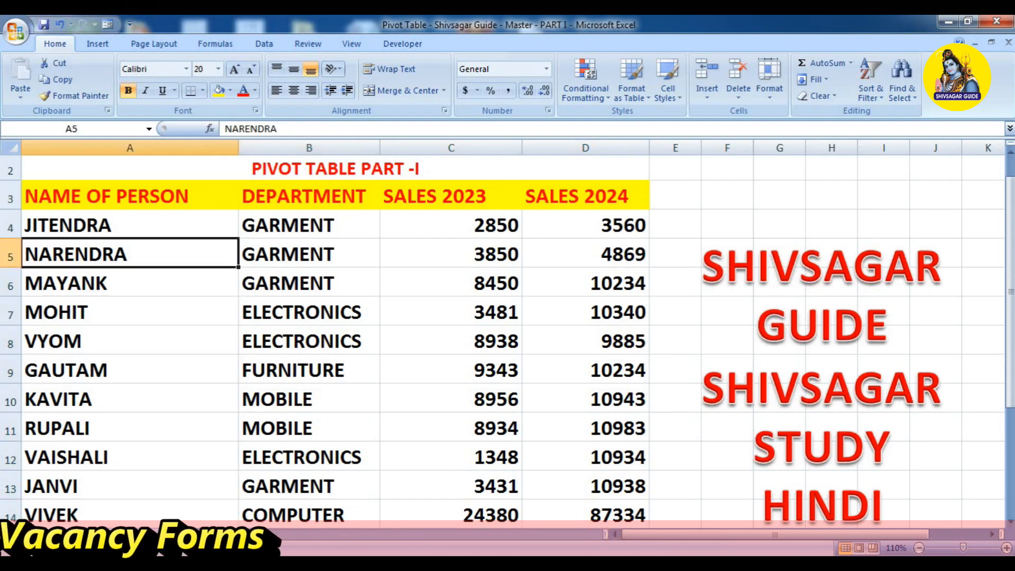
key(Right)
key(Right)
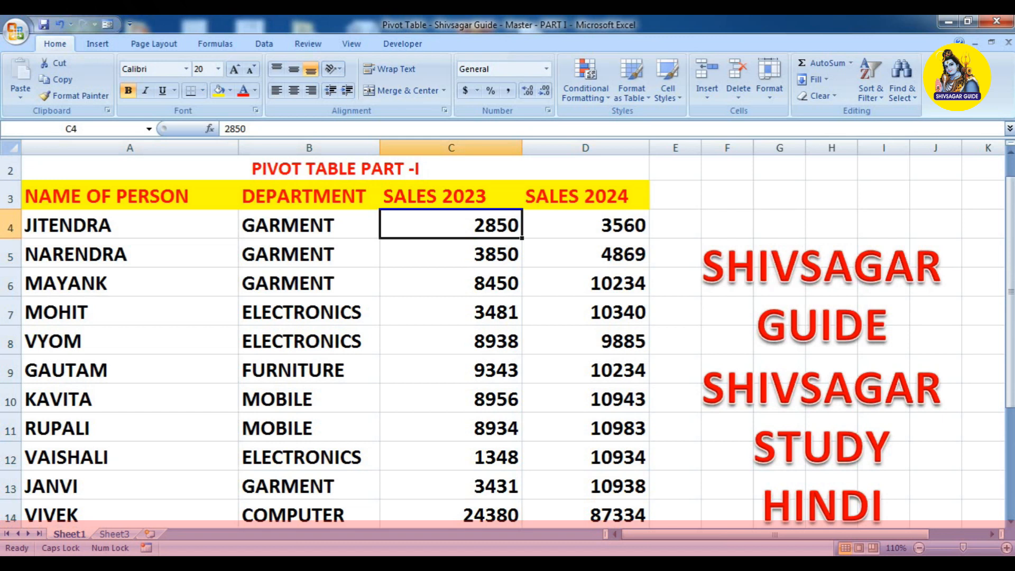
key(Down)
key(Down)
key(Down)
key(Down)
key(Down)
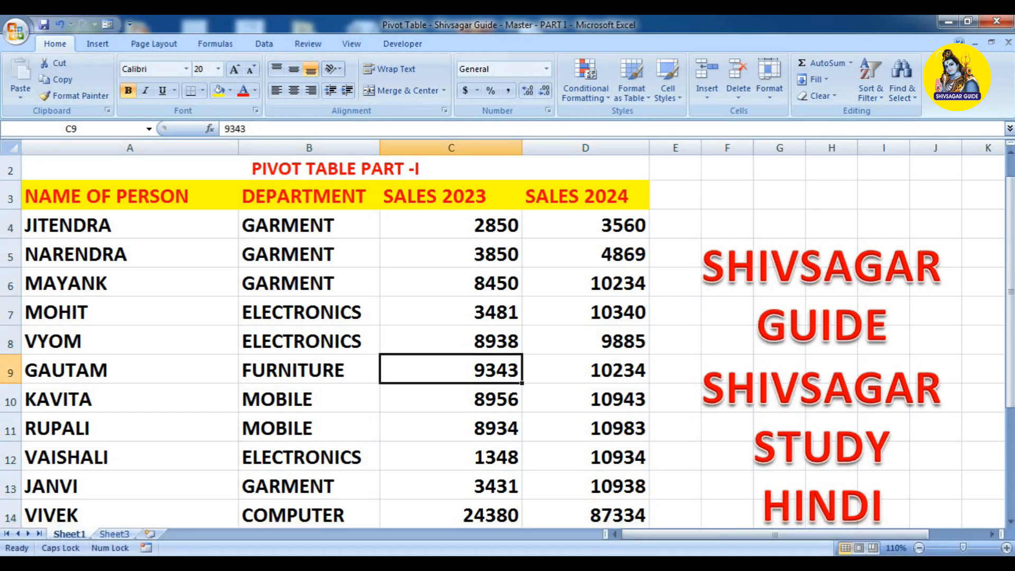
key(Left)
key(Left)
key(Right)
key(Down)
key(Down)
key(Down)
key(Down)
key(Down)
key(Down)
key(Down)
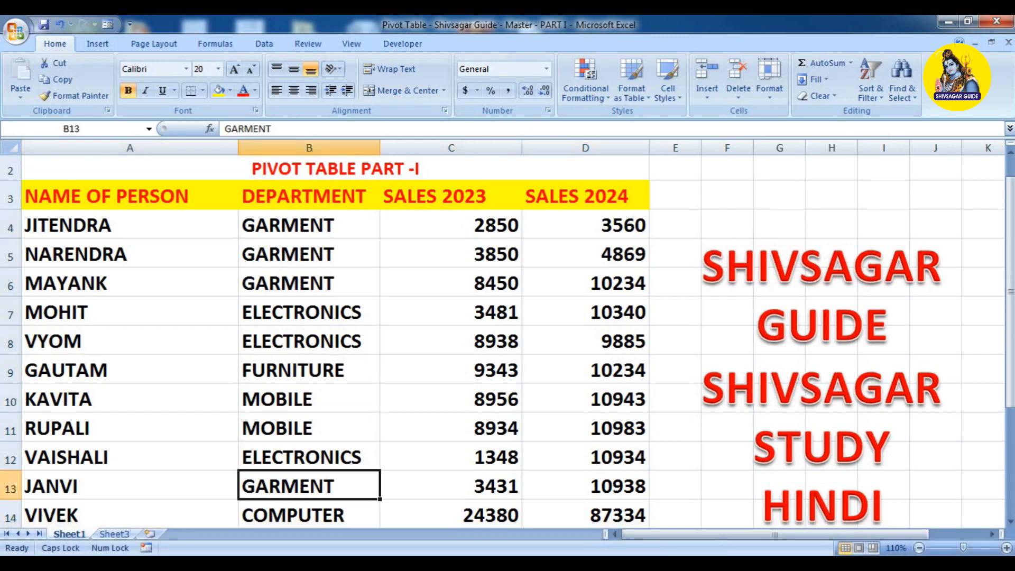
- Check the names and the DEPARTMENT column down to the last data rows for repeated departments
key(Up)
key(Up)
key(Up)
key(Left)
key(Up)
key(Up)
key(Up)
key(Up)
key(Up)
key(Up)
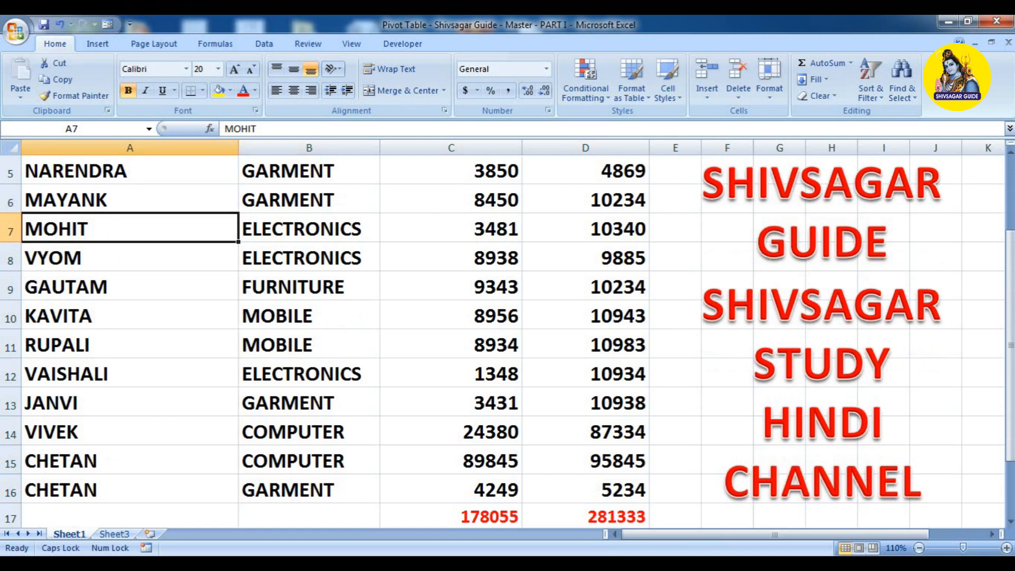
key(Right)
key(Down)
key(Down)
key(Down)
key(Down)
key(Down)
key(Down)
key(Down)
key(Down)
key(Up)
key(Up)
key(Up)
key(ctrl+Home)
key(Down)
key(Down)
key(Down)
key(Right)
key(Down)
key(Down)
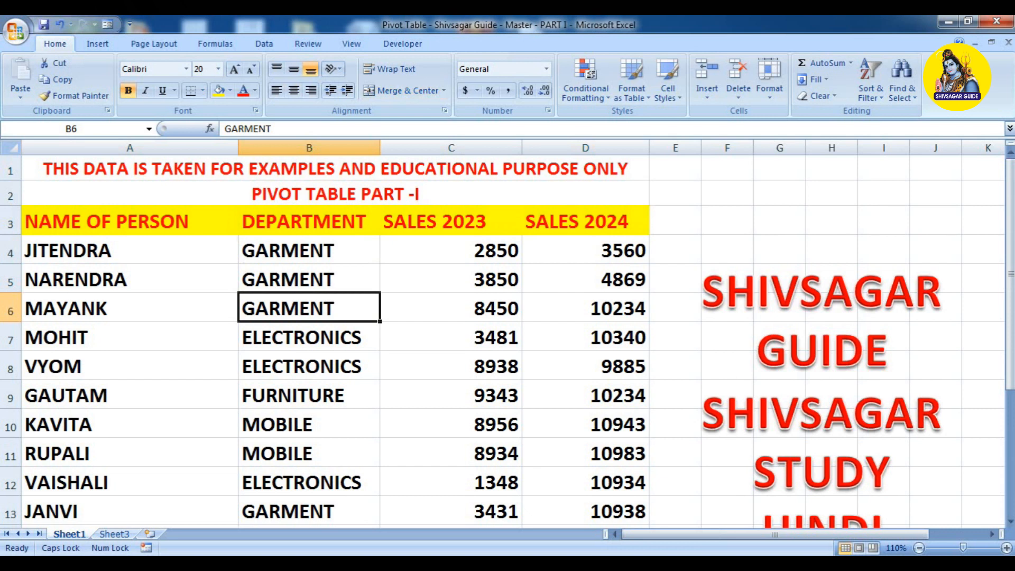
- Create a PivotTable in a new worksheet from Sheet1 range A3:D16, including the header row
key(Up)
key(Up)
key(Up)
key(Left)
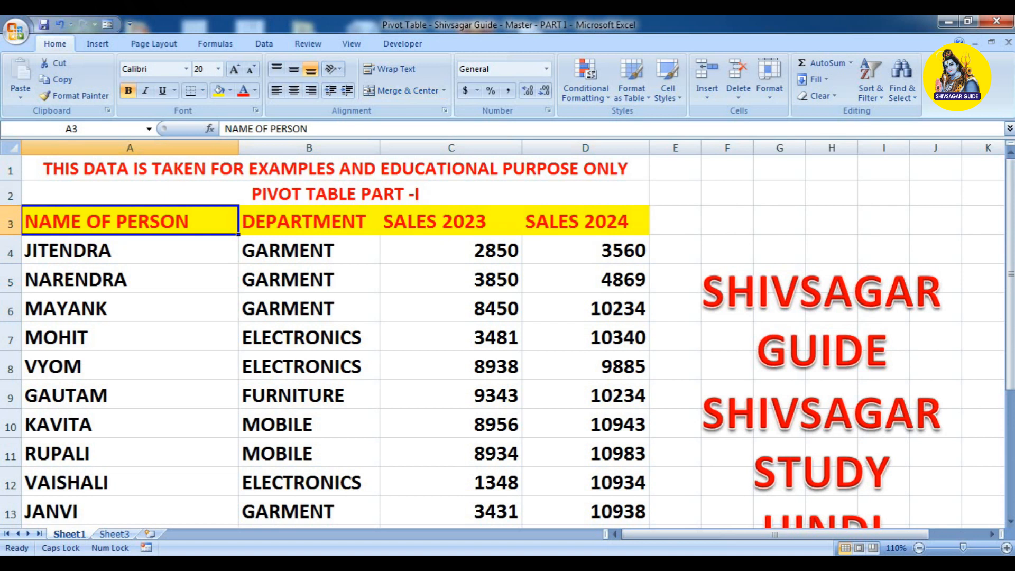
key(shift+Down)
key(shift+Down)
key(shift+Right)
key(shift+Right)
key(shift+Right)
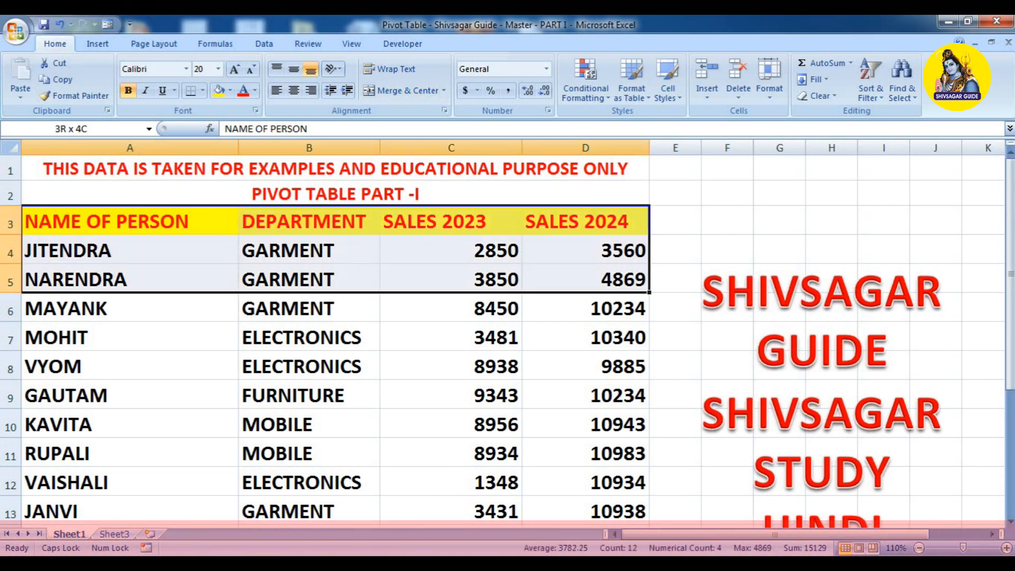
key(shift+Down)
key(shift+Down)
key(shift+Down)
key(shift+Down)
key(shift+Down)
key(shift+Down)
key(shift+Down)
key(shift+Down)
key(shift+Down)
key(shift+Down)
key(shift+Down)
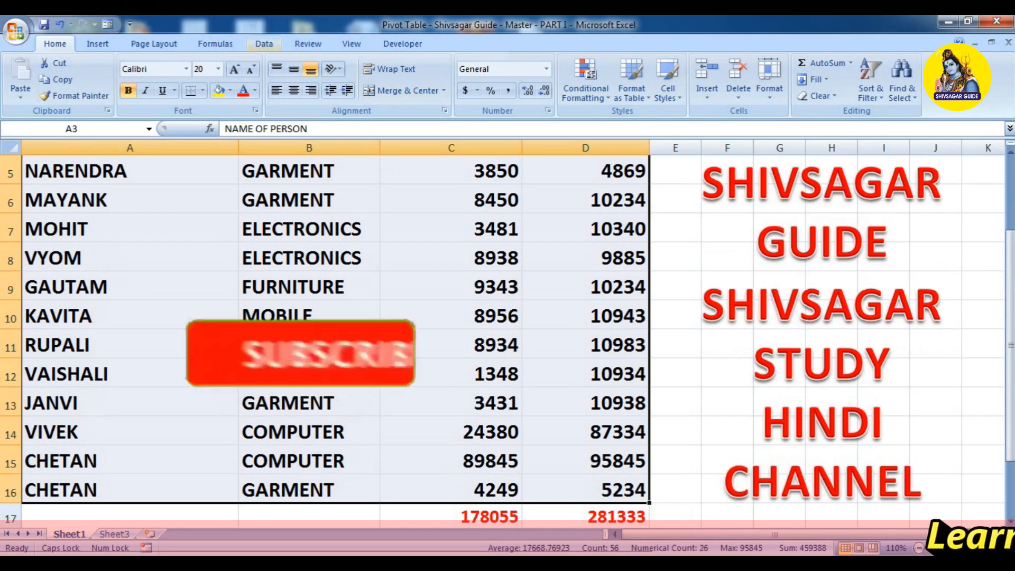
click(98, 43)
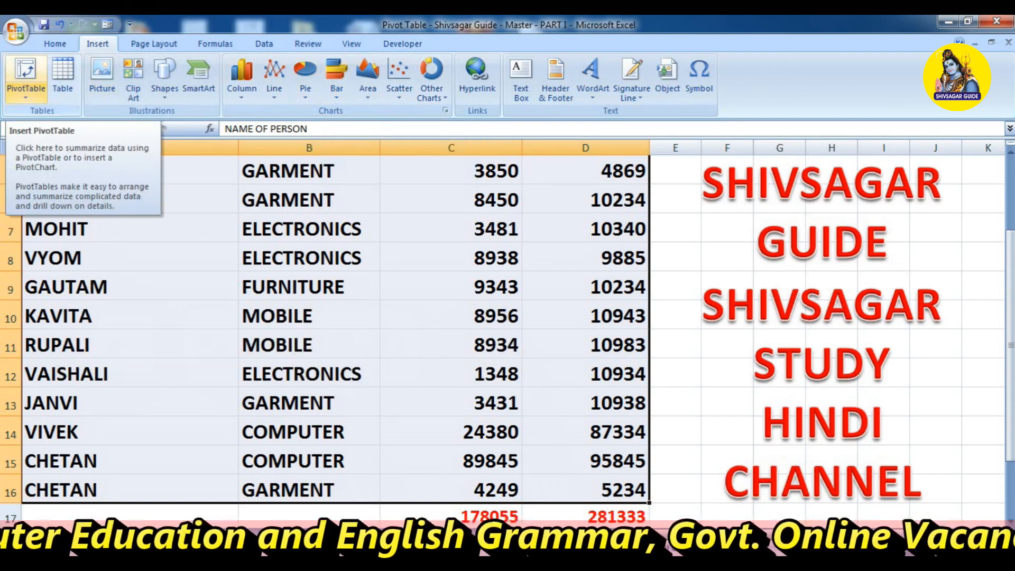
click(25, 95)
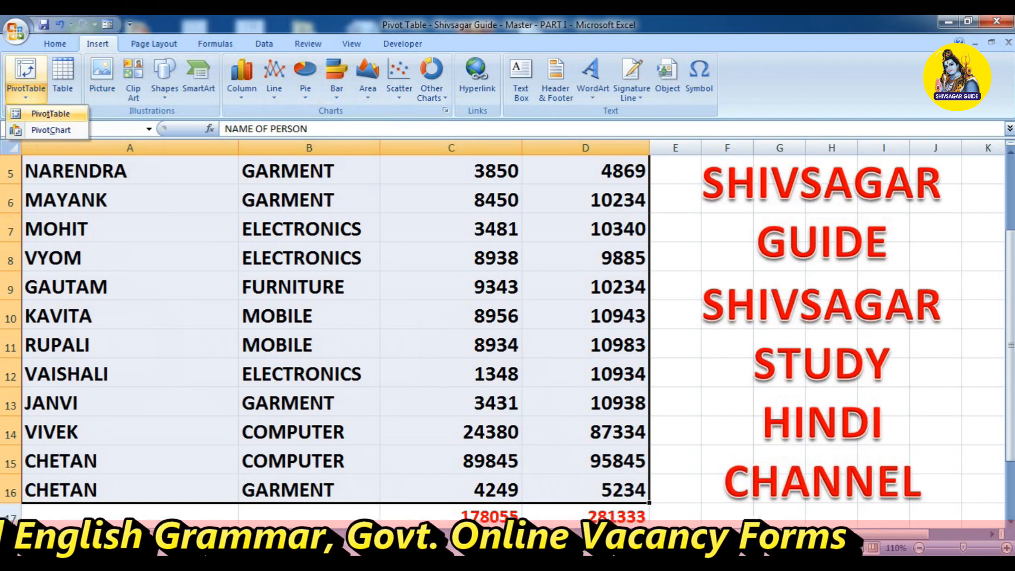
click(50, 113)
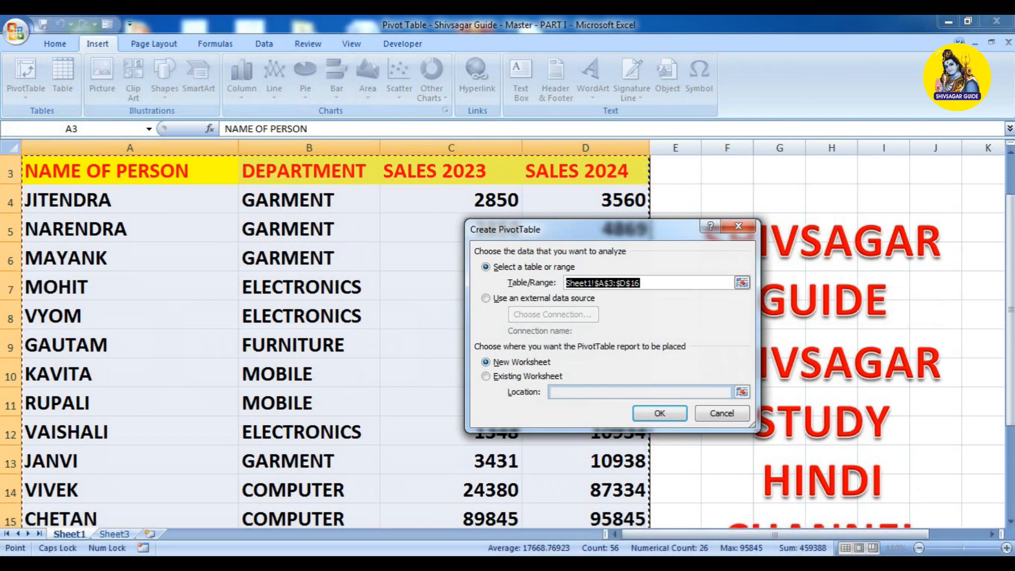
click(659, 413)
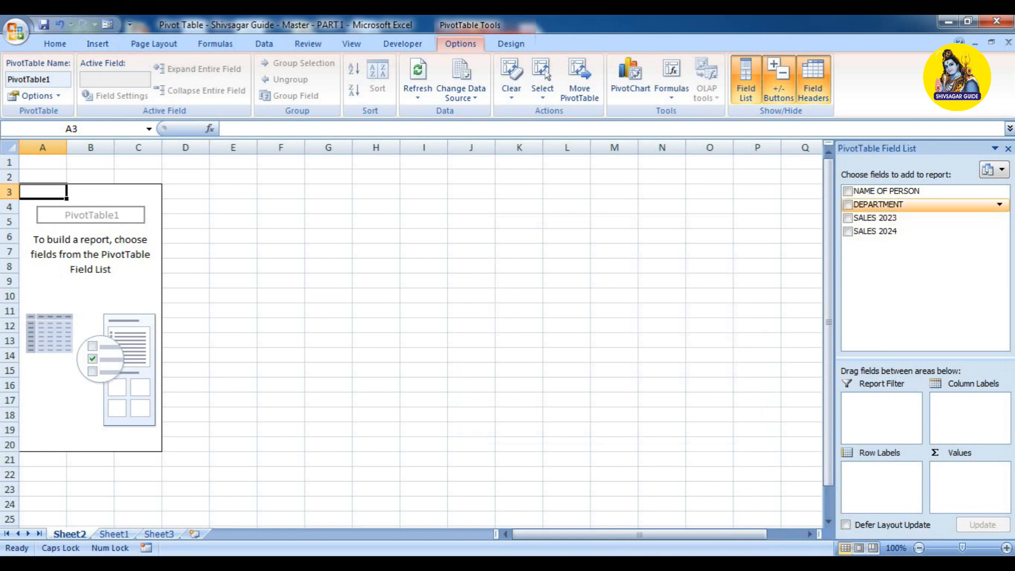
- Summarize SALES 2023 and SALES 2024 by DEPARTMENT in the PivotTable
click(847, 205)
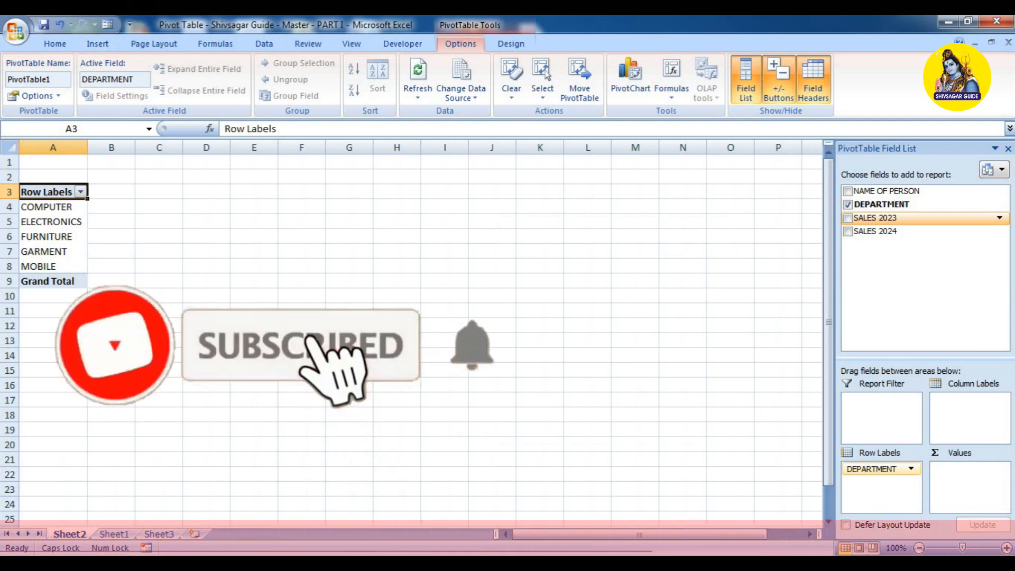
click(847, 217)
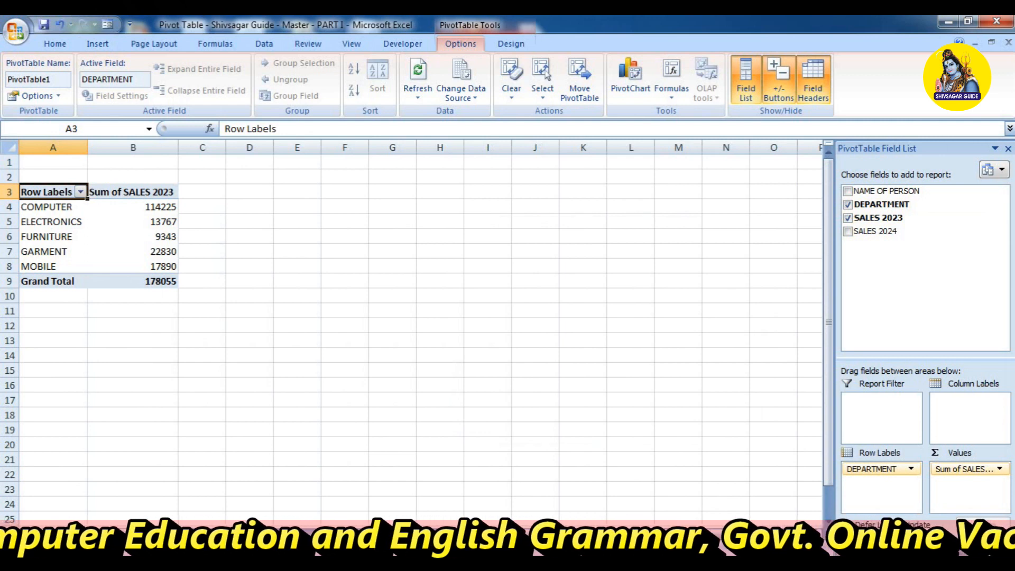
click(848, 231)
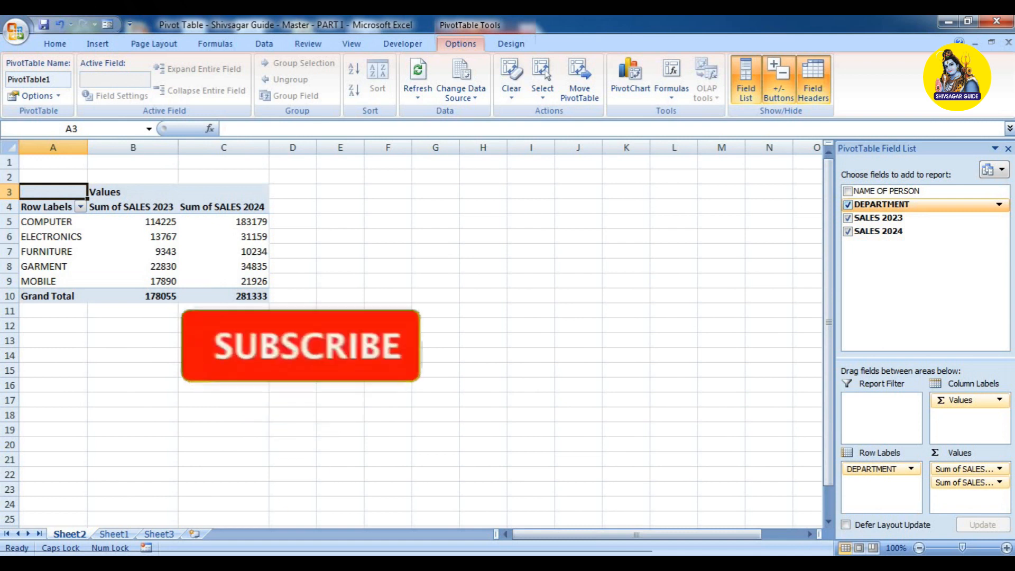
- Remove the DEPARTMENT, SALES 2023 and SALES 2024 fields from the PivotTable
click(847, 204)
click(847, 217)
click(847, 231)
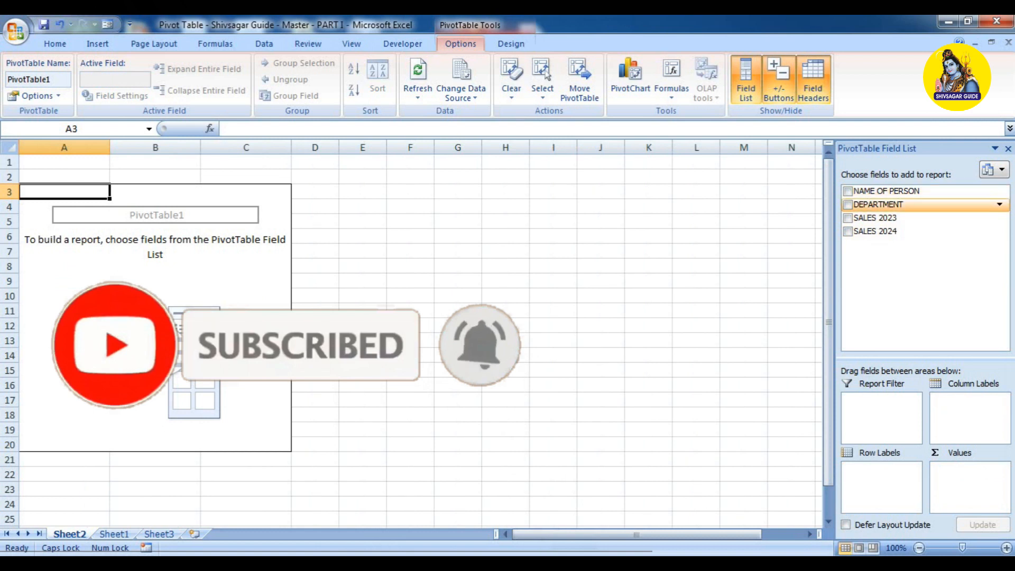
- Add NAME OF PERSON and DEPARTMENT as row labels, with departments nested under each person, and look through the resulting list
click(847, 191)
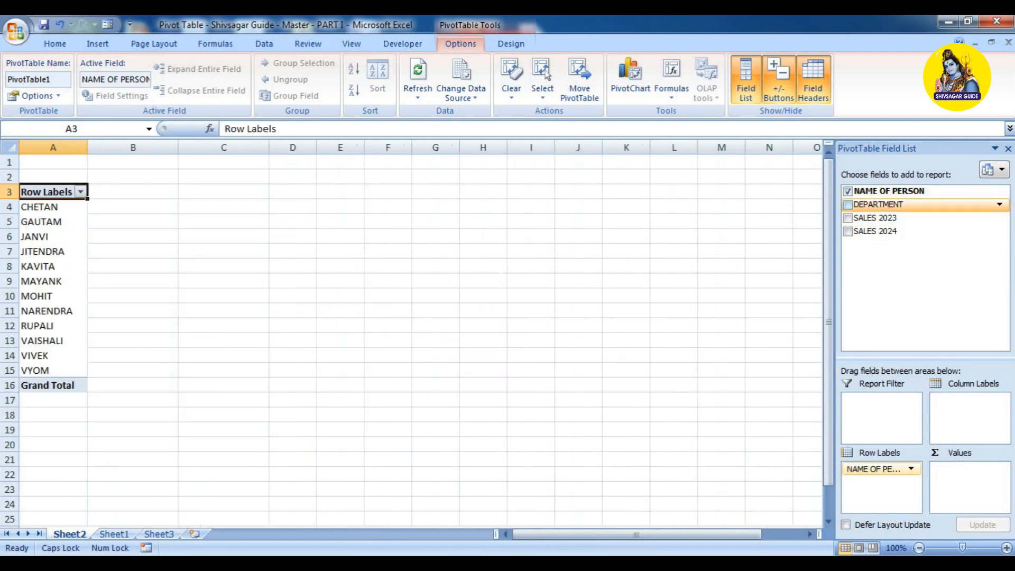
click(847, 204)
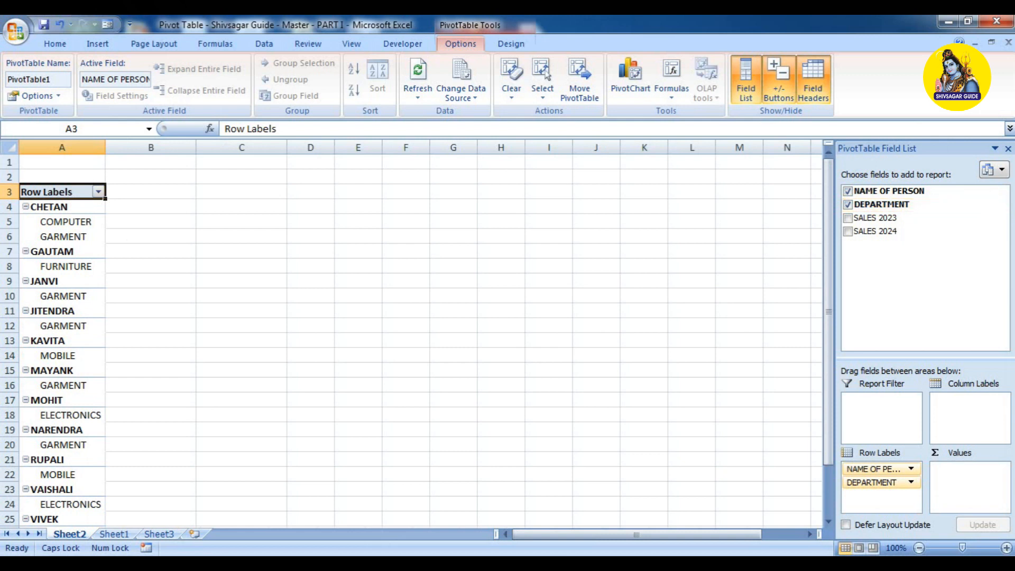
click(49, 206)
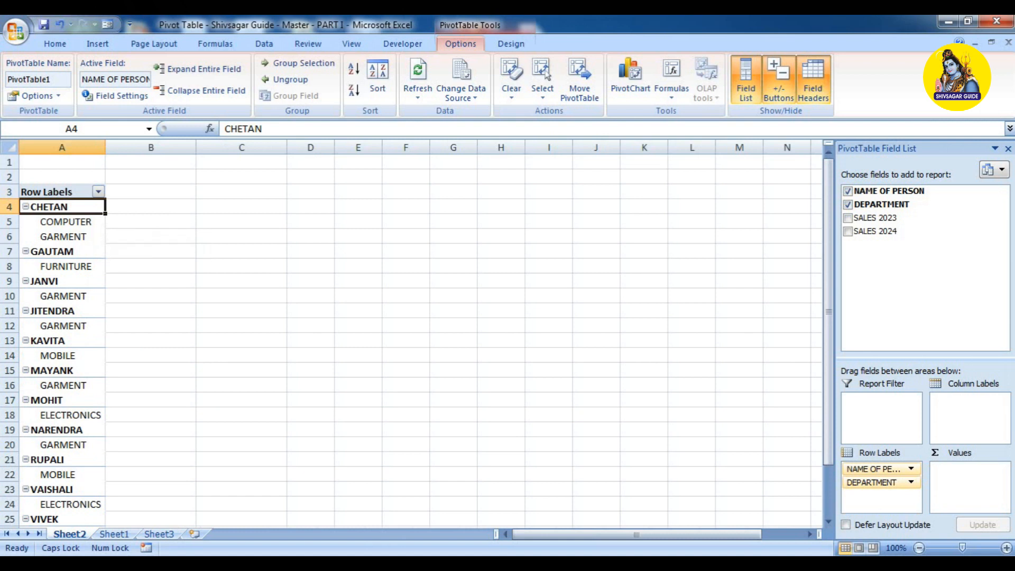
click(68, 265)
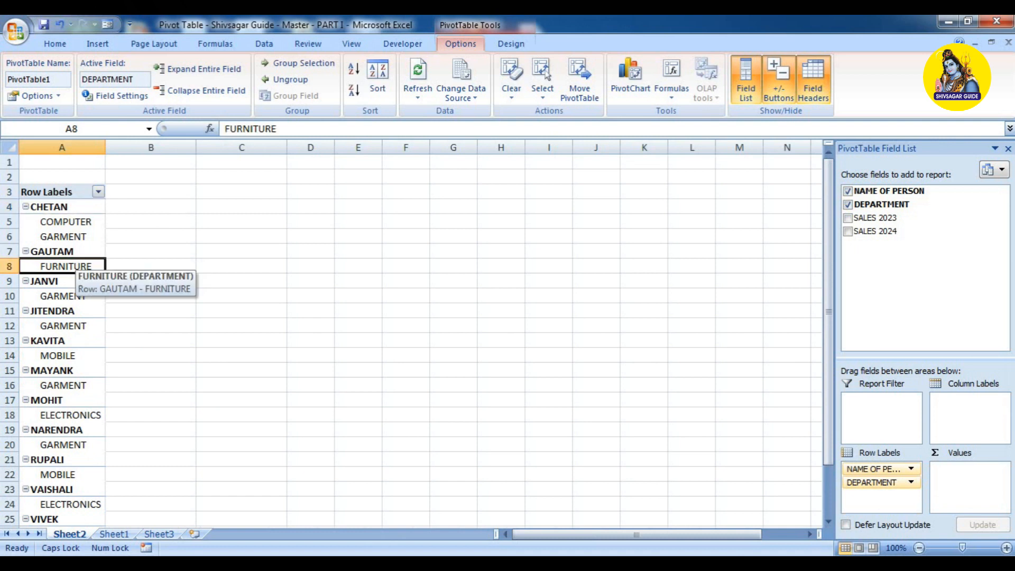
click(63, 281)
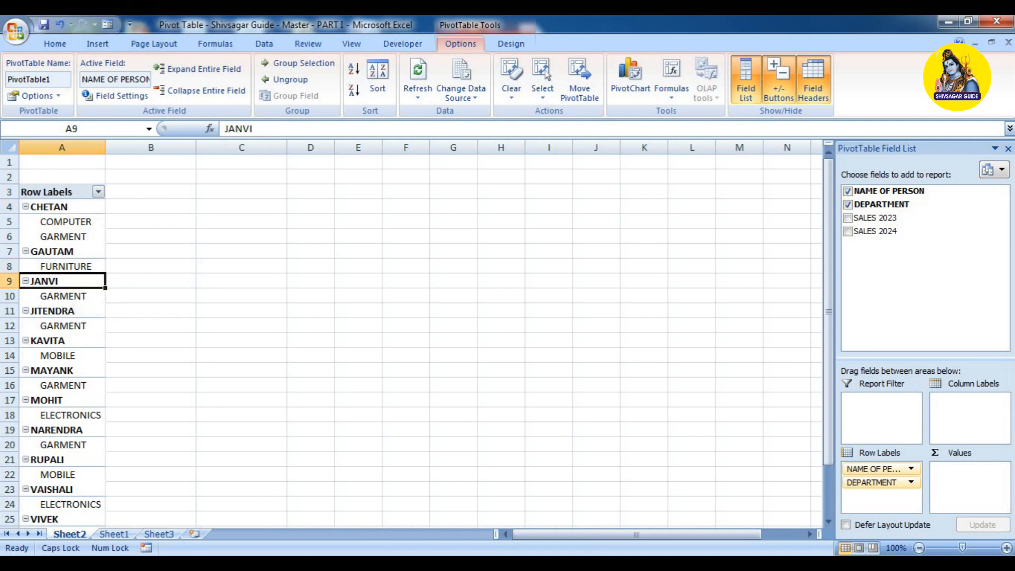
scroll(412, 339, down, 2)
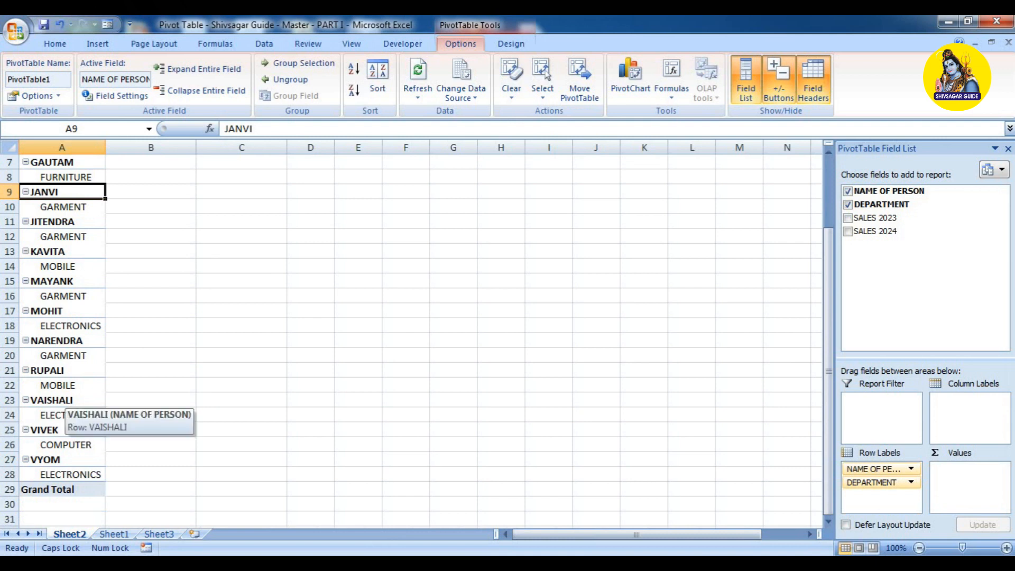
scroll(58, 407, up, 2)
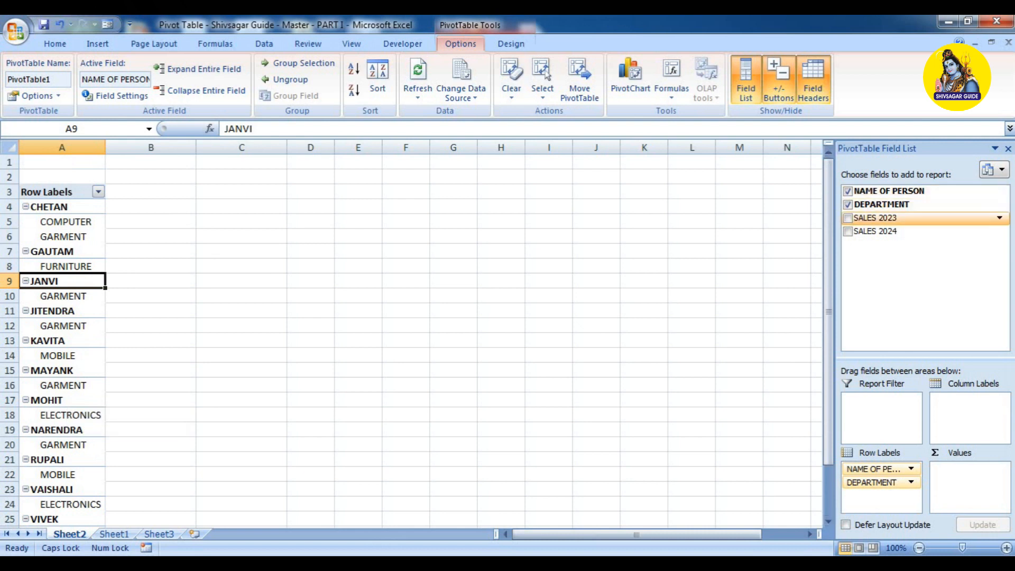
- Add the sums of SALES 2023 and SALES 2024 as values for each person and department, and review the figures
click(847, 218)
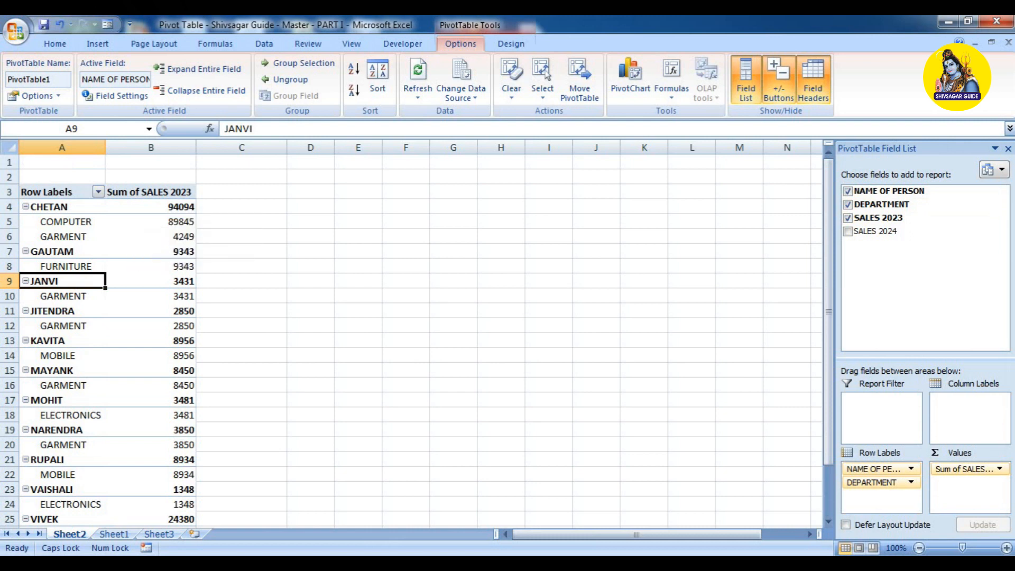
click(159, 221)
click(63, 237)
click(158, 237)
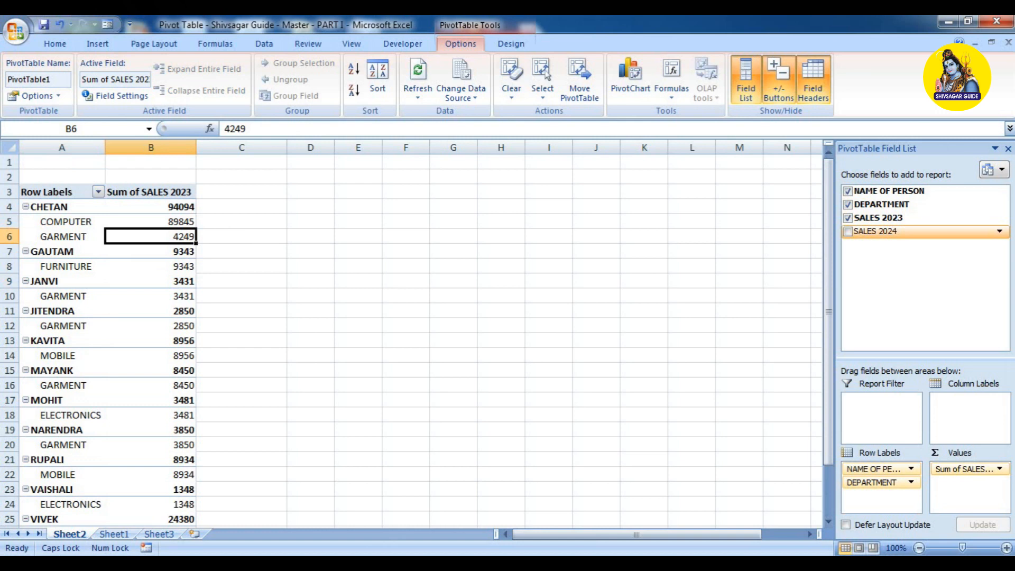
click(848, 231)
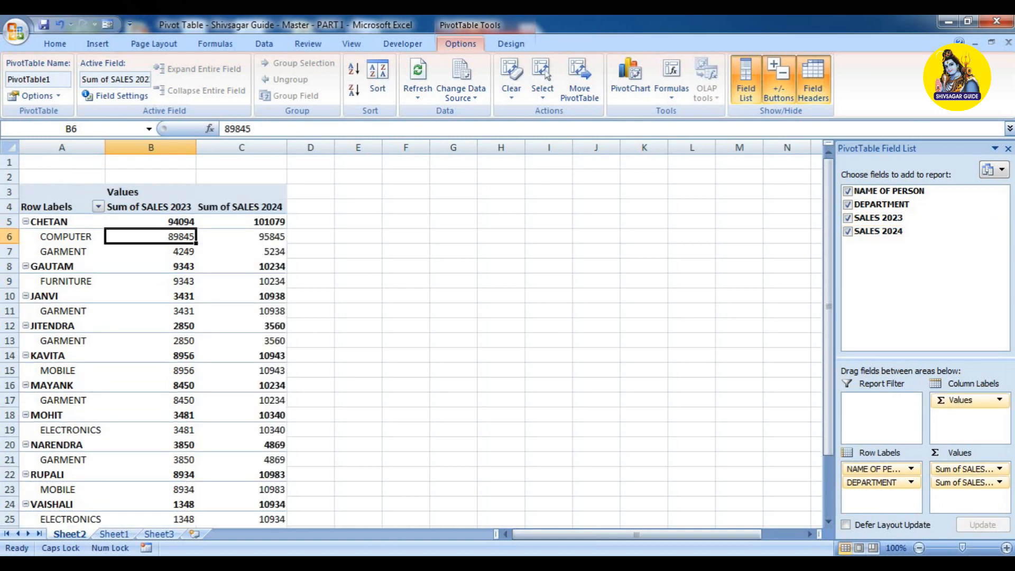
scroll(254, 266, down, 1)
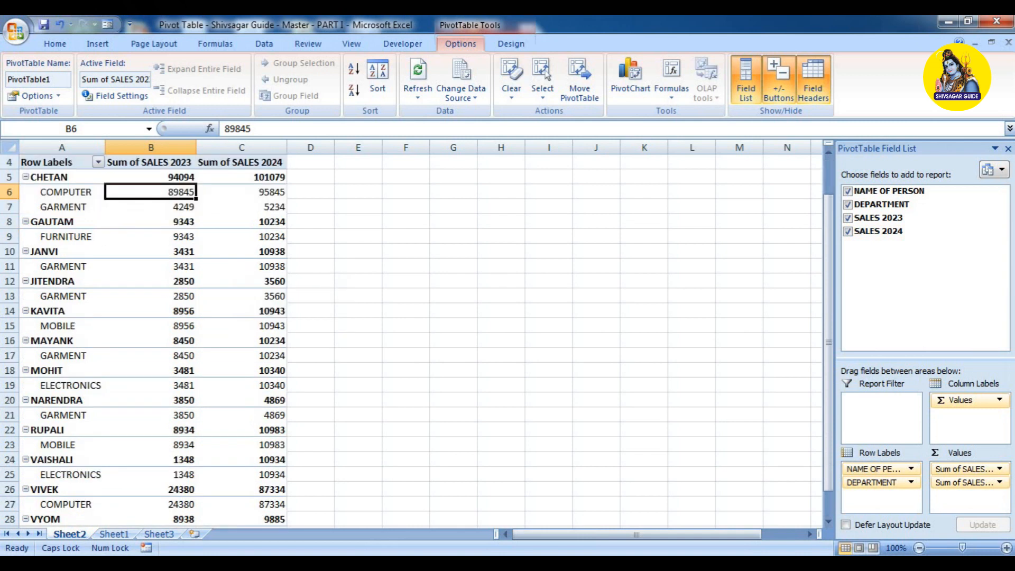
scroll(410, 338, up, 1)
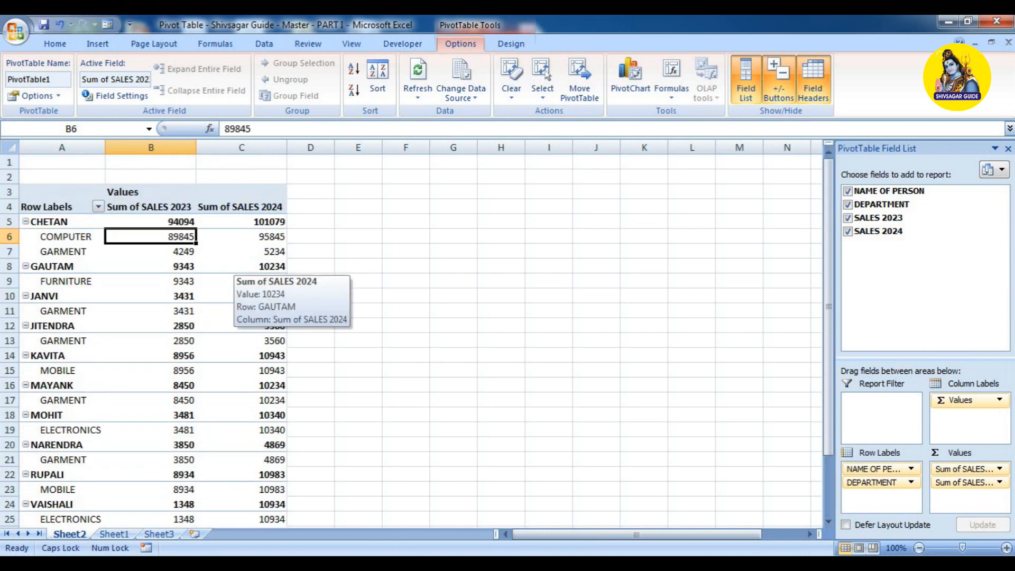
- Return to the source data on Sheet1 and select cell C9 in the SALES 2023 column
click(114, 534)
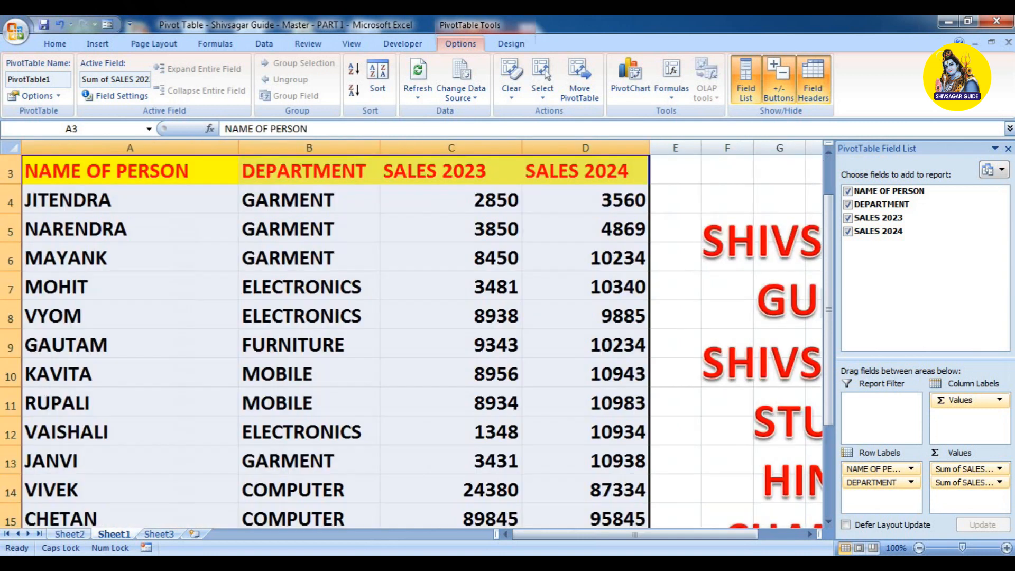
click(451, 345)
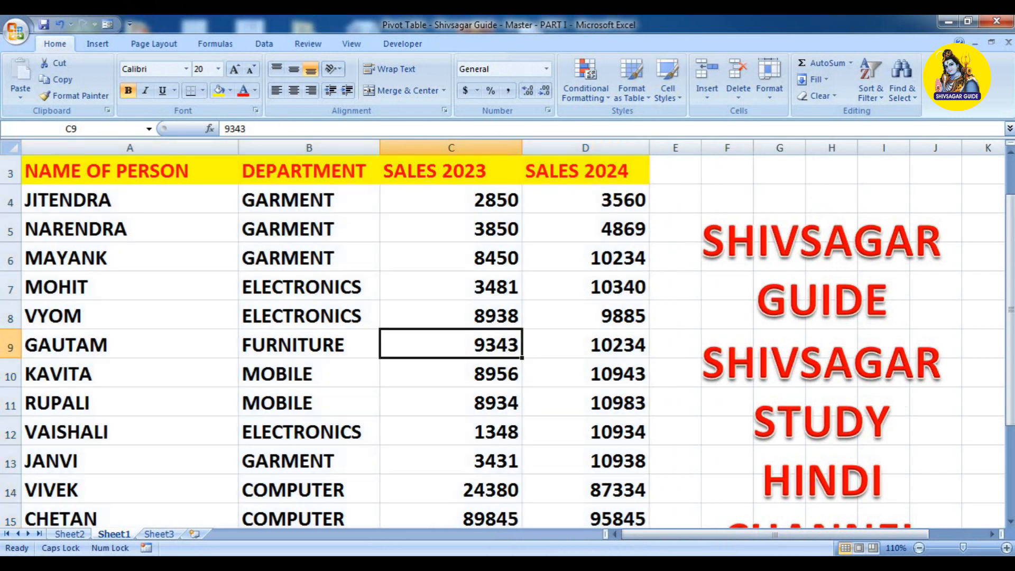
- Look through the source sales records on Sheet1 from the header row down to row 16
scroll(451, 345, up, 1)
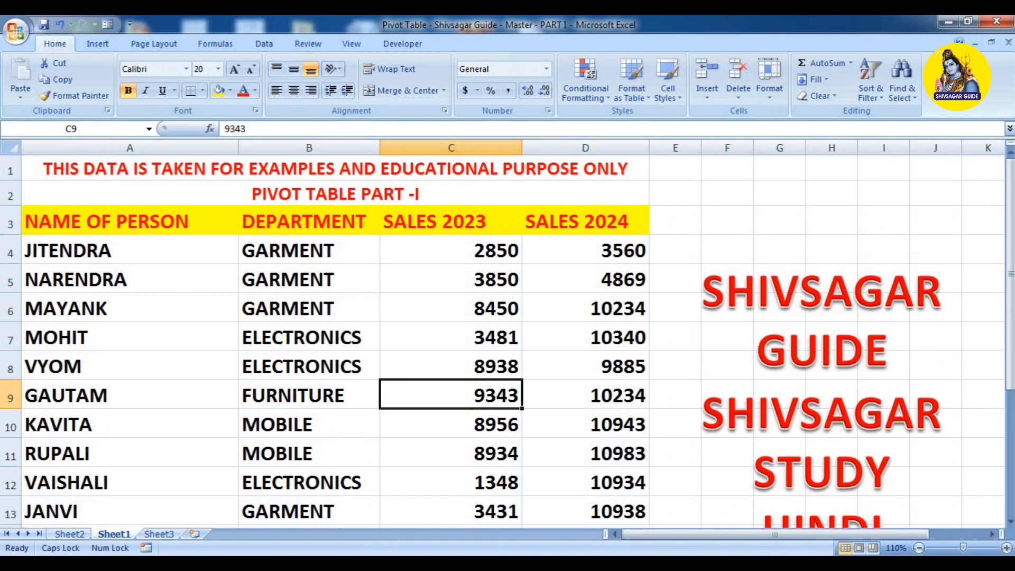
scroll(507, 339, down, 1)
scroll(507, 338, up, 1)
scroll(507, 338, down, 1)
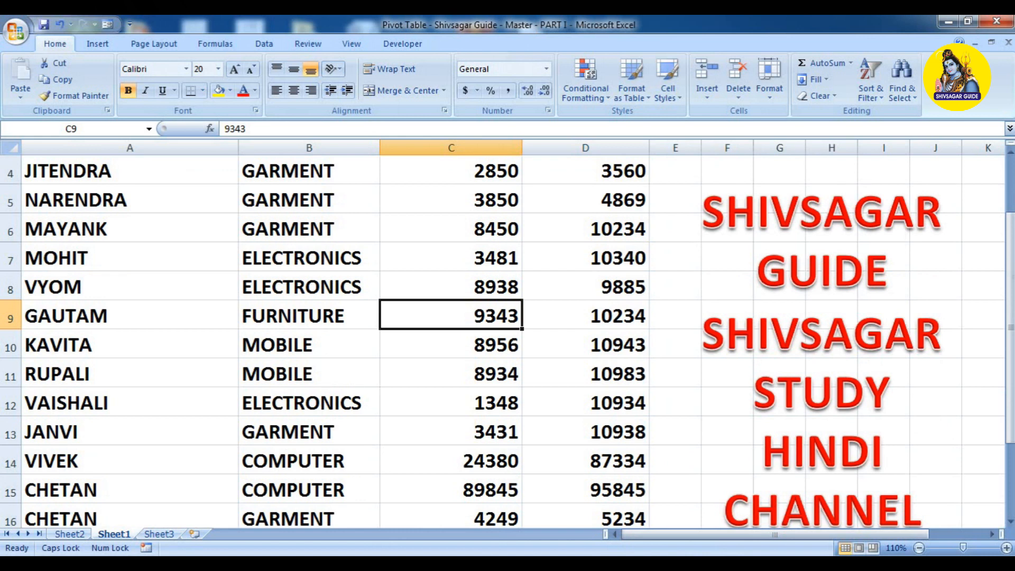
scroll(507, 338, up, 1)
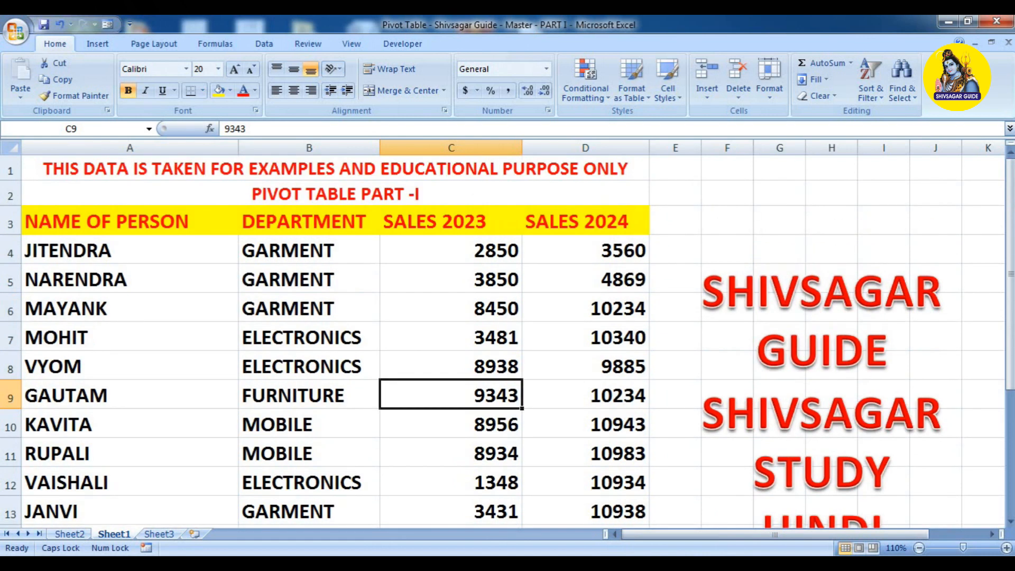
- Check the person-by-department PivotTable on Sheet2 in a zoomed-in print preview, then close the preview
click(70, 533)
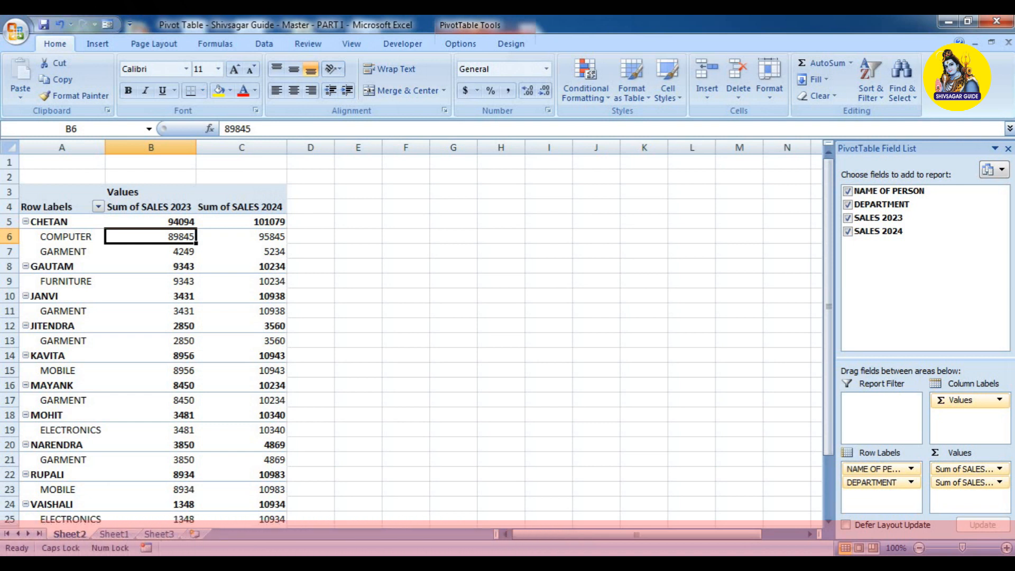
click(358, 236)
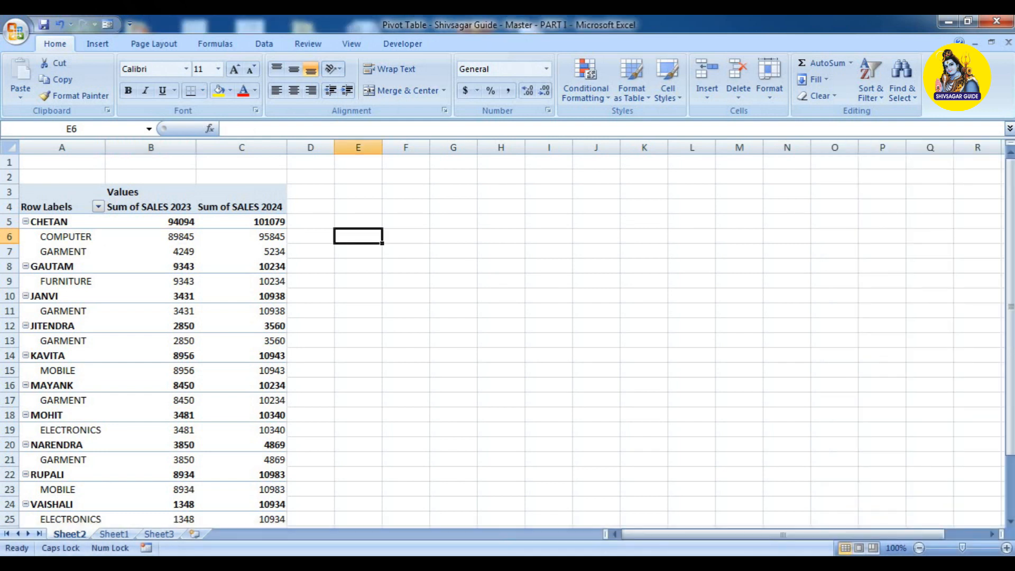
key(ctrl+F2)
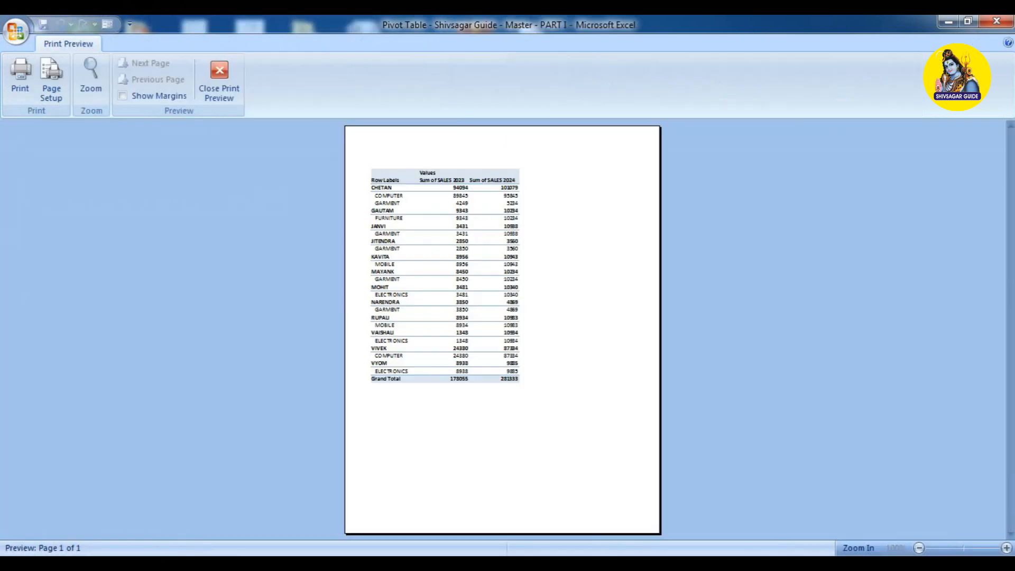
click(476, 259)
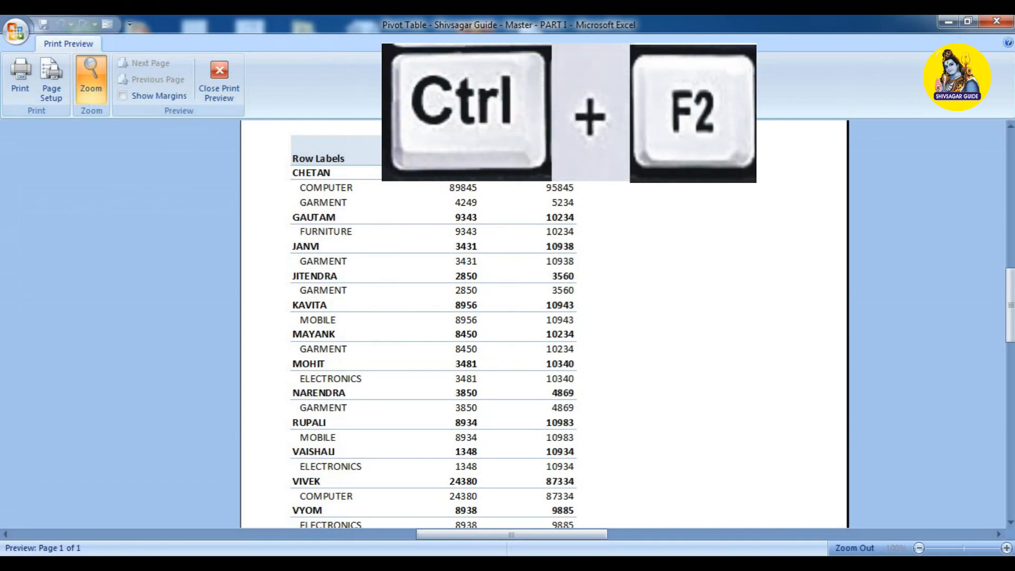
scroll(544, 324, down, 1)
scroll(543, 325, up, 2)
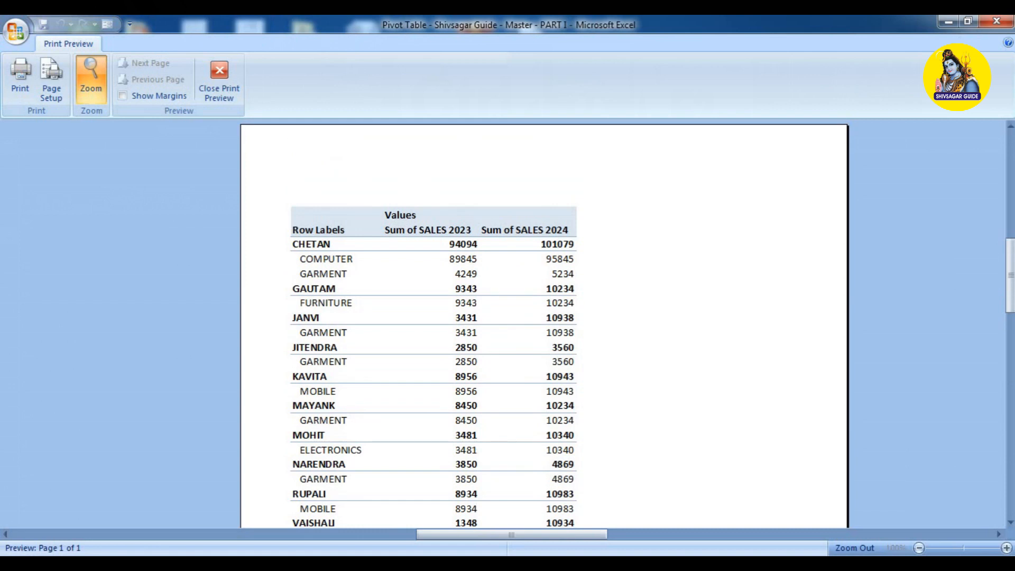
click(219, 79)
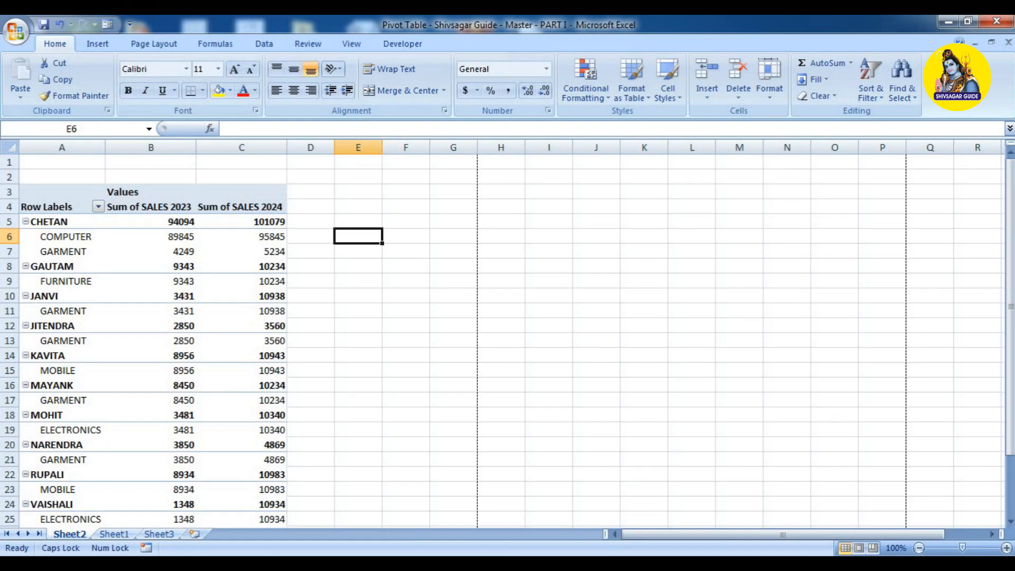
- Review the PivotTable's field list on Sheet2, then select the DEPARTMENT header in the source data on Sheet1
click(150, 371)
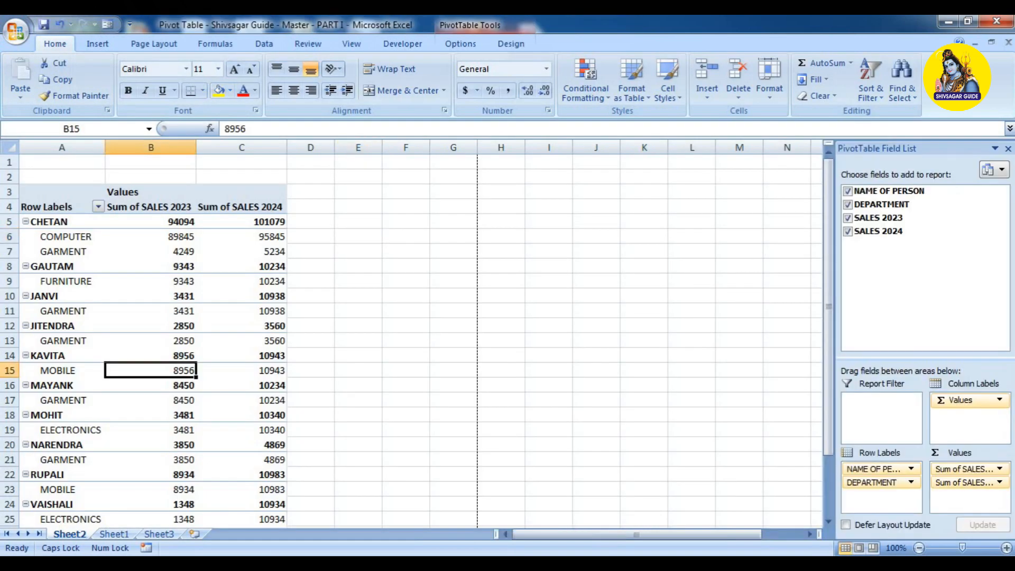
click(878, 232)
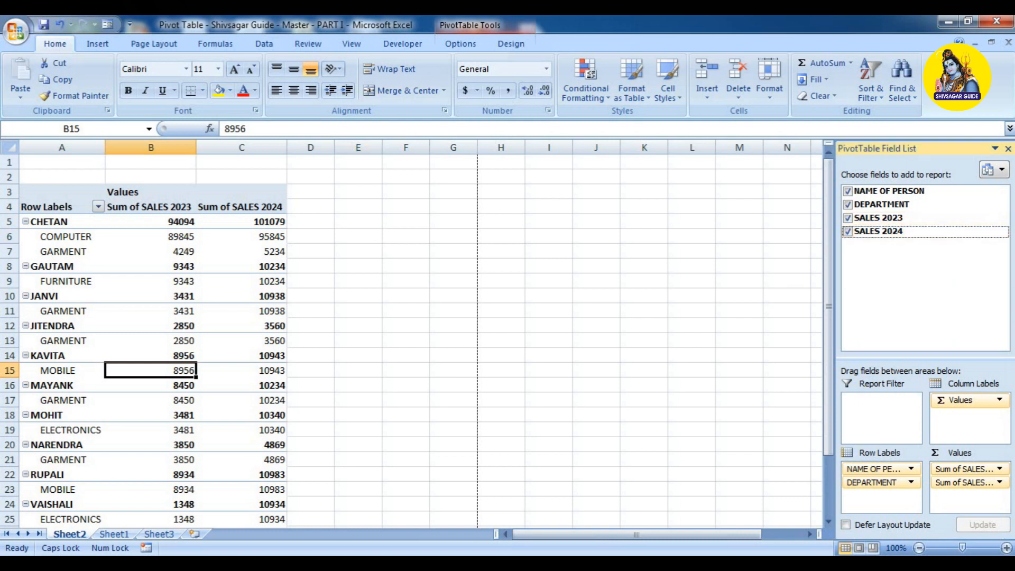
click(114, 533)
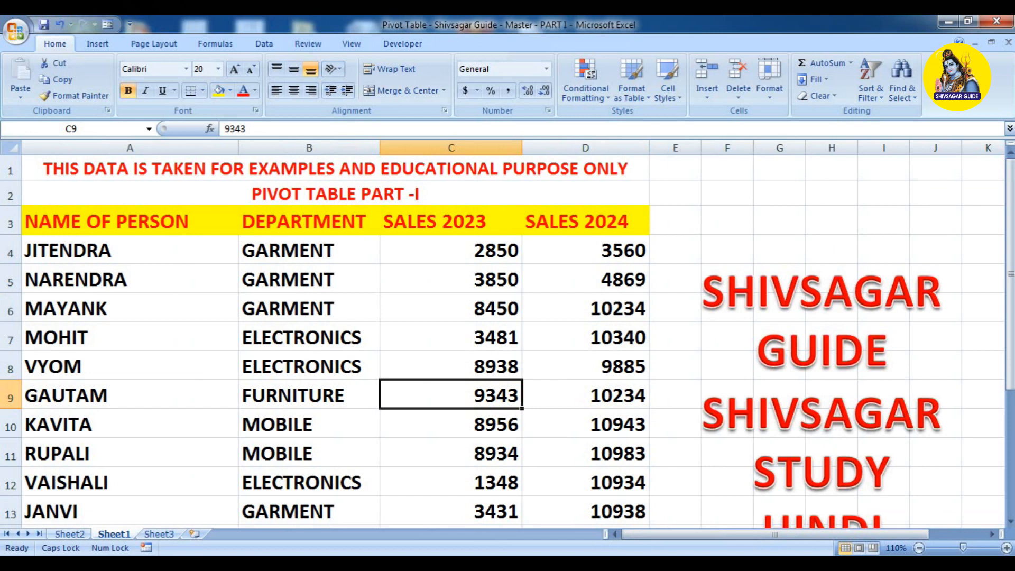
click(309, 221)
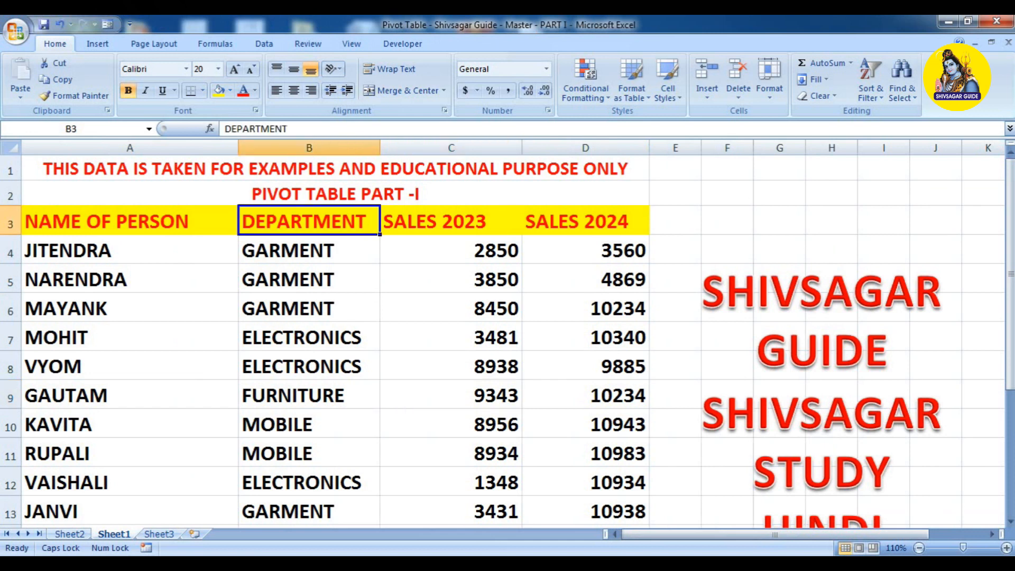
- Clear the PivotTable on Sheet2 by removing the SALES 2023, SALES 2024, DEPARTMENT and NAME OF PERSON fields
click(69, 534)
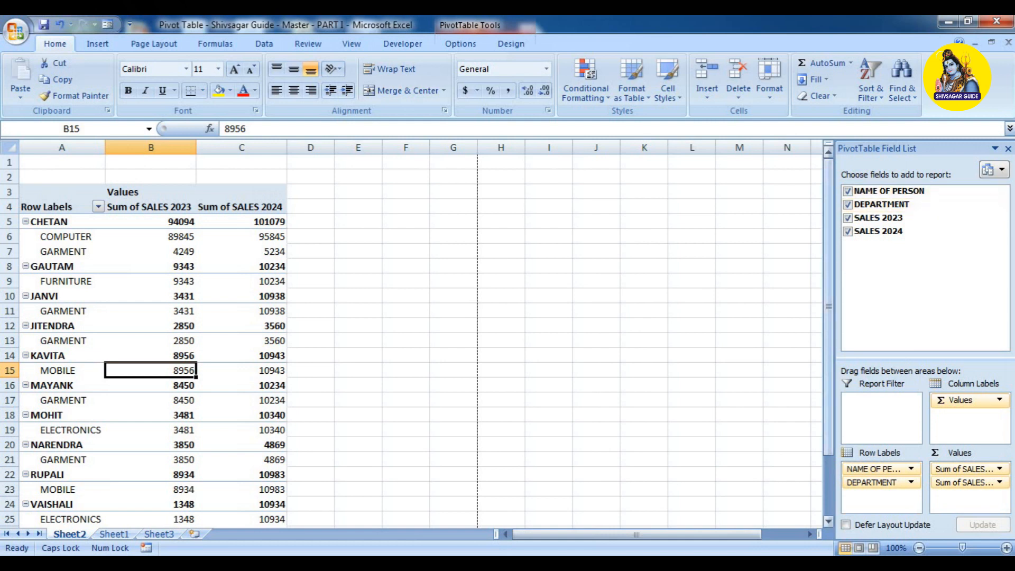
click(847, 218)
click(847, 231)
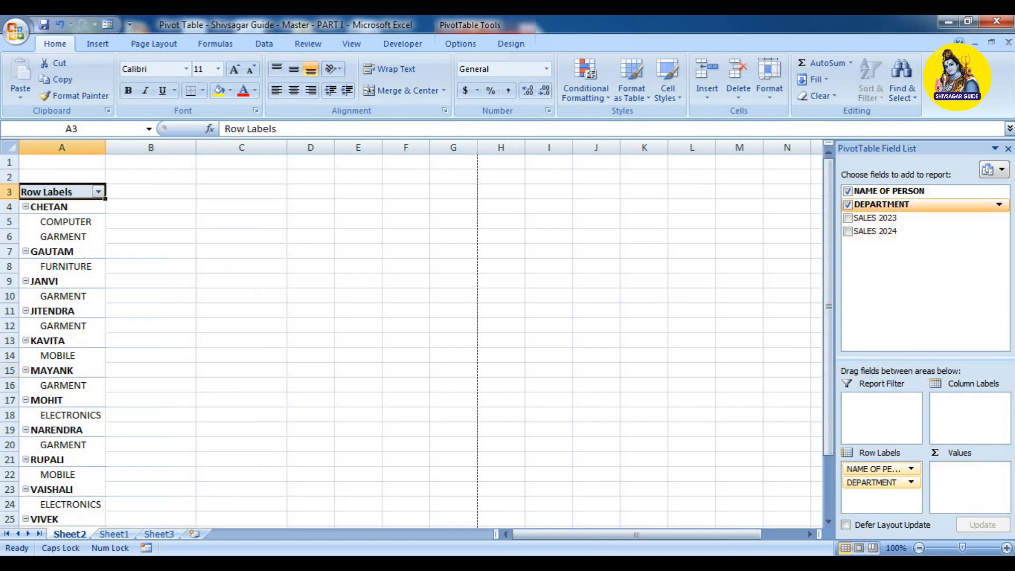
click(847, 204)
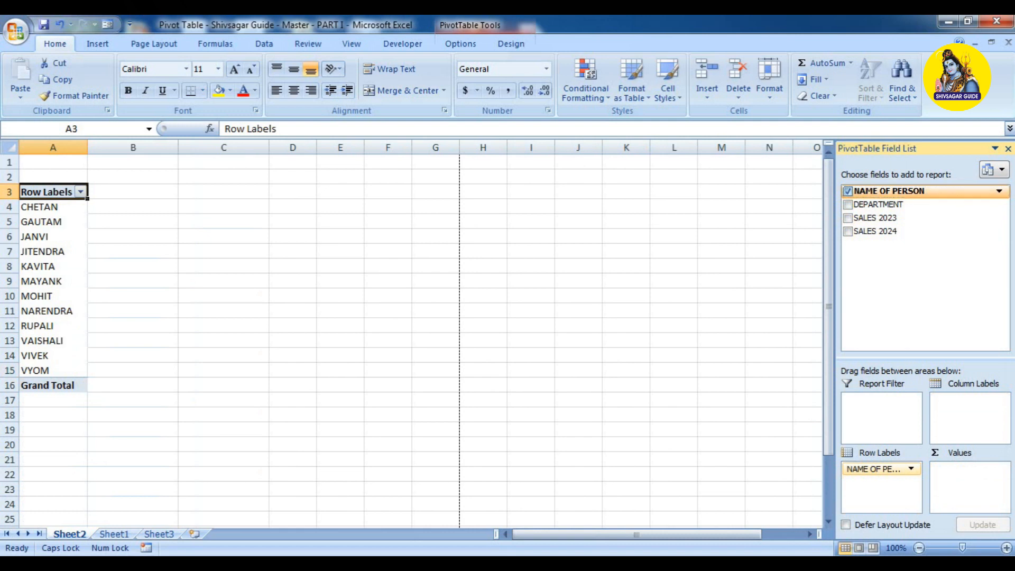
click(847, 191)
- Rebuild the PivotTable with DEPARTMENT as row labels, the sum of SALES 2023 as values, and NAME OF PERSON nested under each department
click(847, 205)
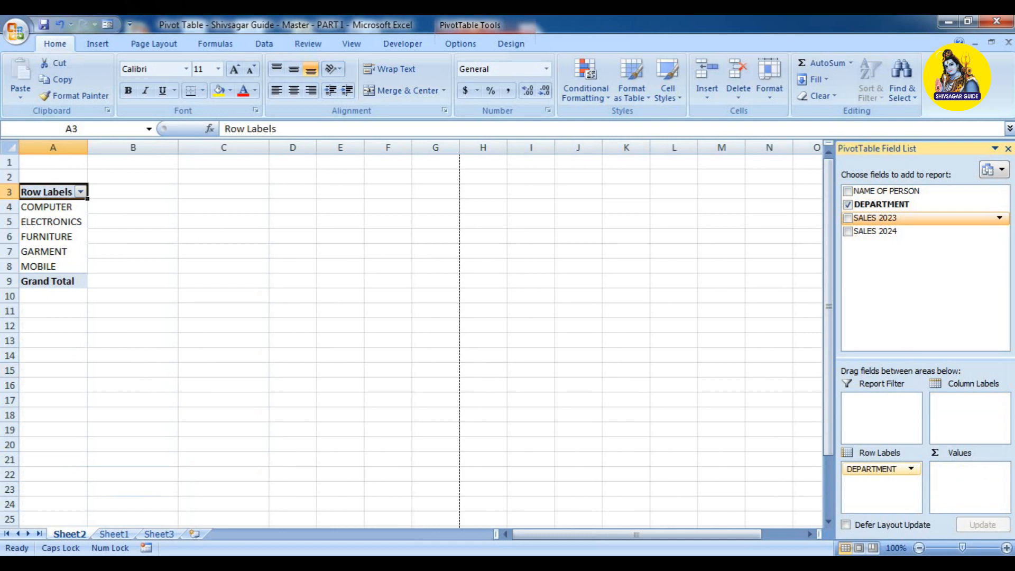
click(848, 217)
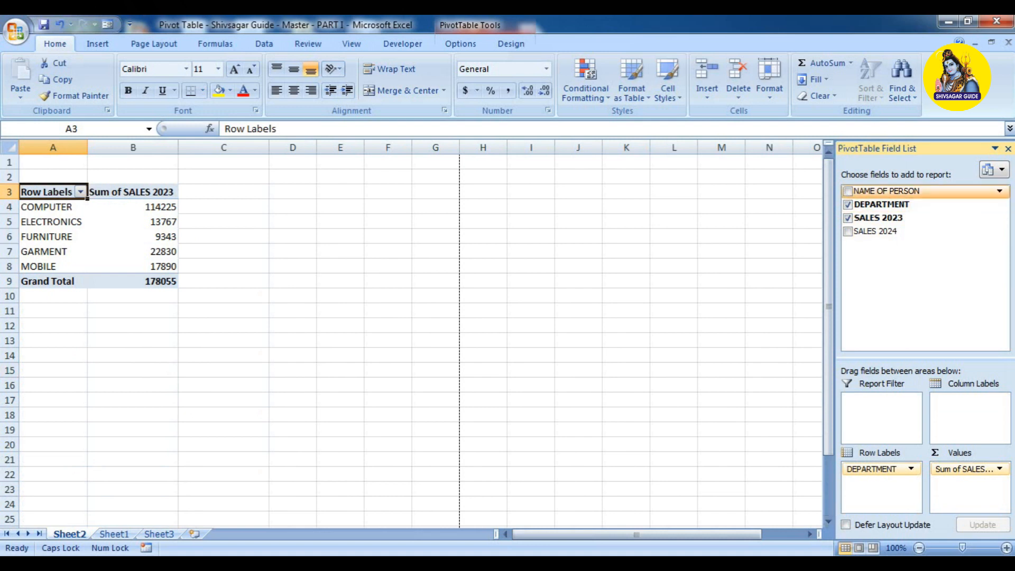
click(847, 191)
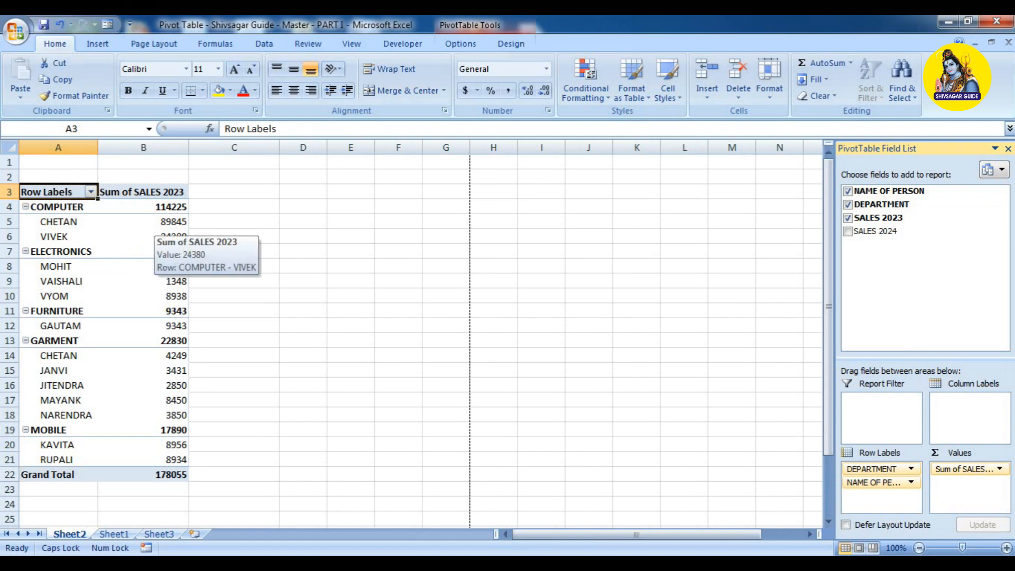
- Check the department-by-person SALES 2023 PivotTable in a zoomed-in print preview and close the preview
click(234, 252)
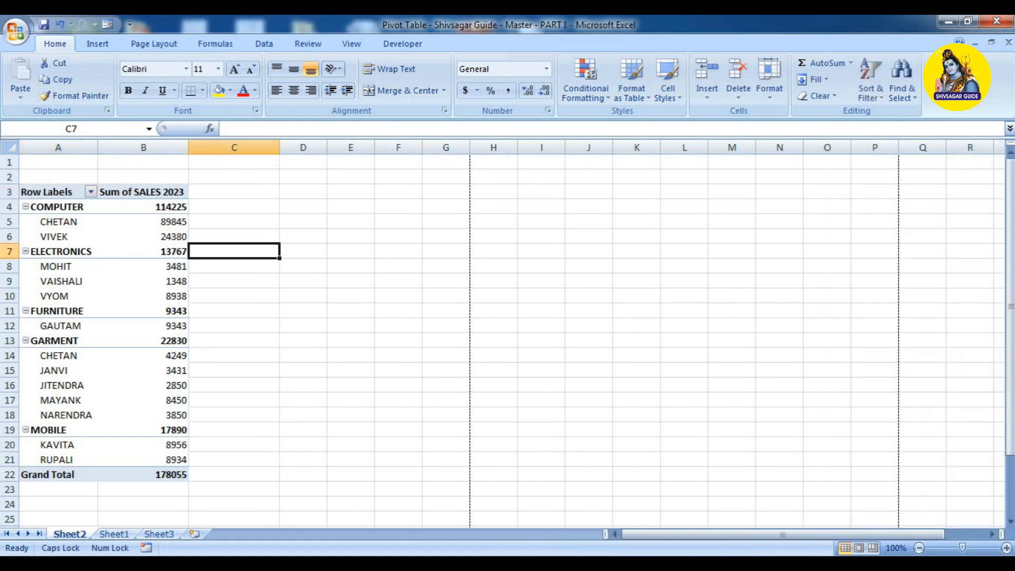
key(ctrl+F2)
click(423, 254)
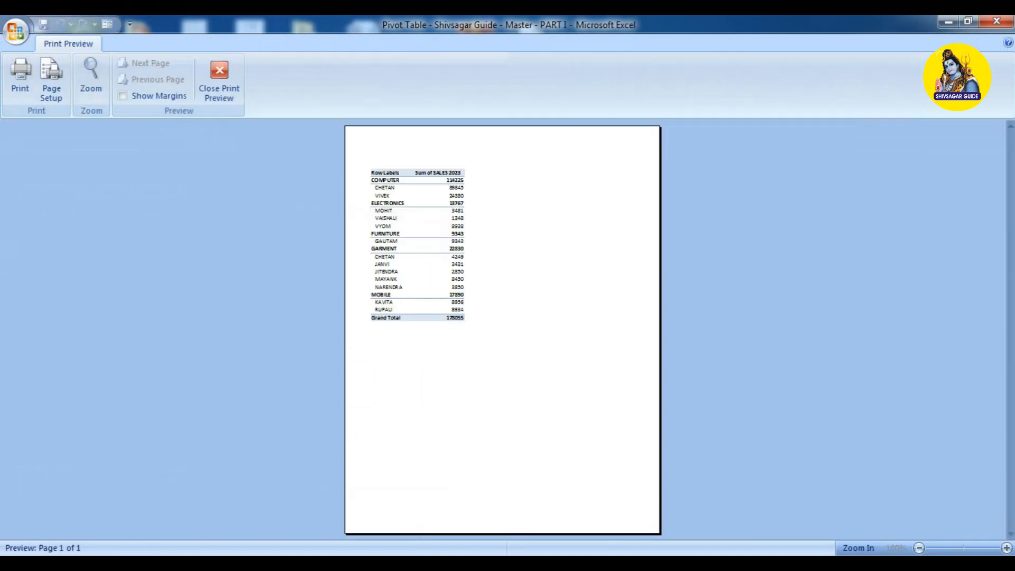
click(440, 277)
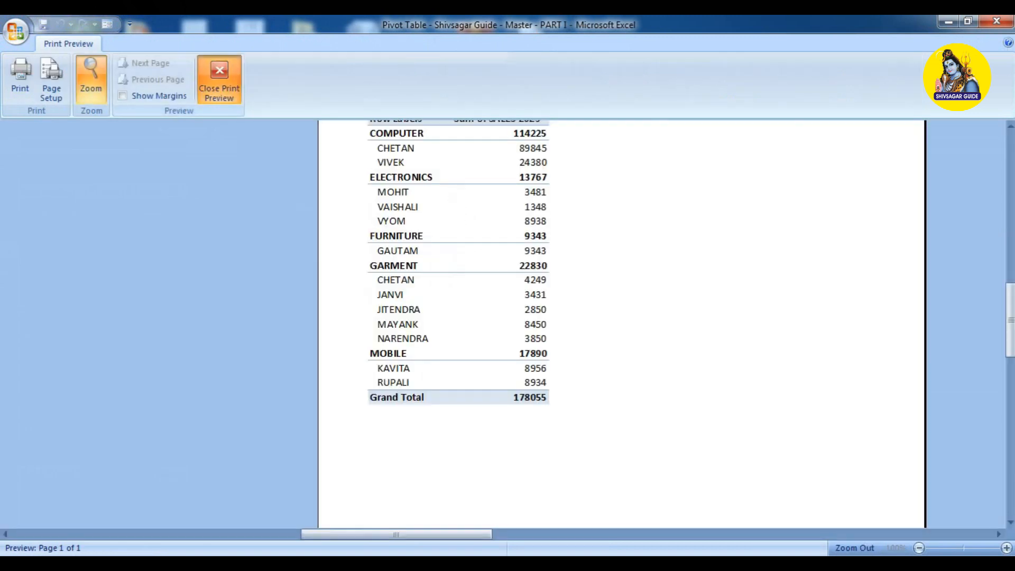
click(219, 80)
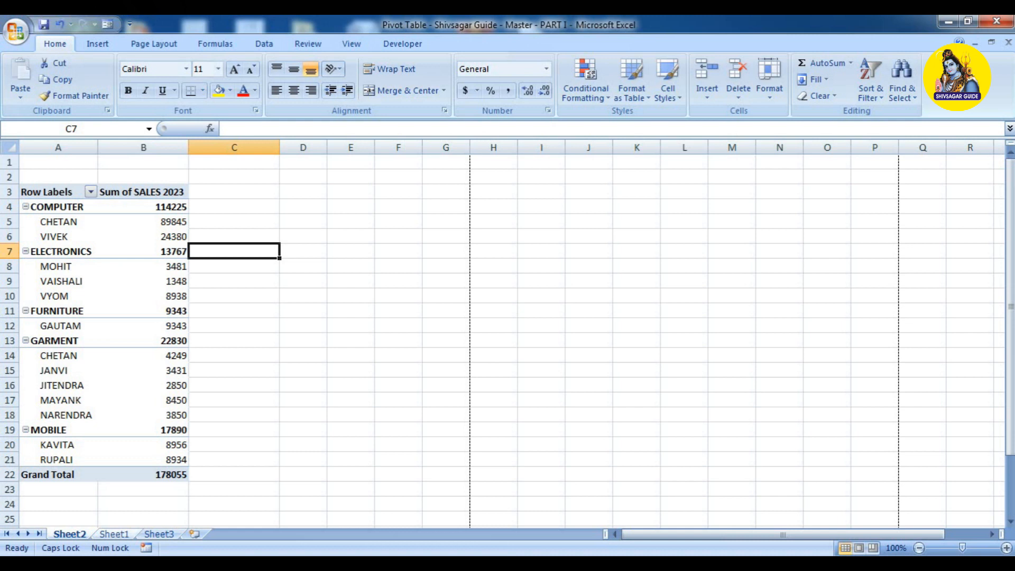
- Return to the source data on Sheet1, look through its rows, and select the SHIVSAGAR STUDY HINDI CHANNEL text box
click(114, 533)
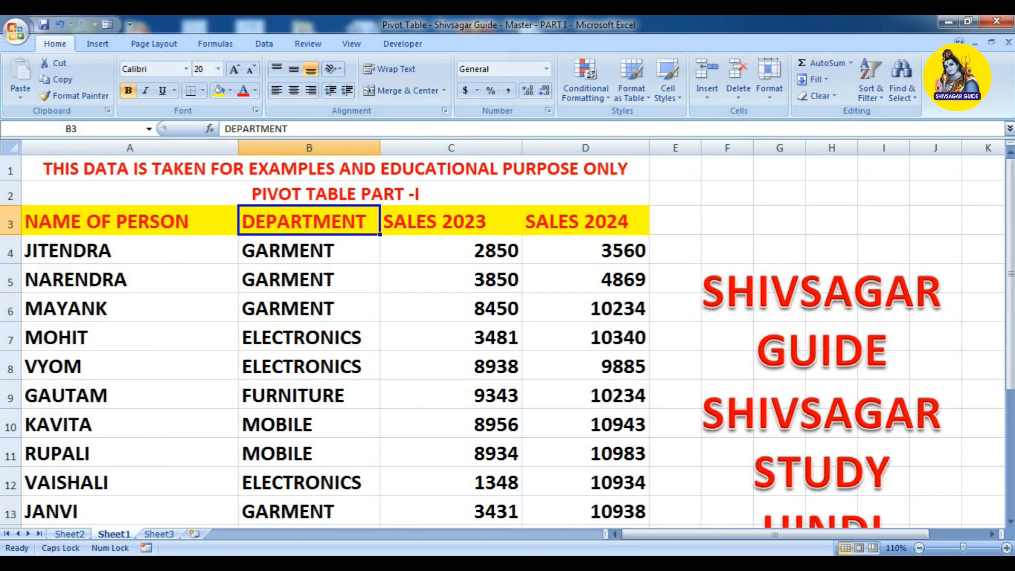
scroll(507, 338, down, 1)
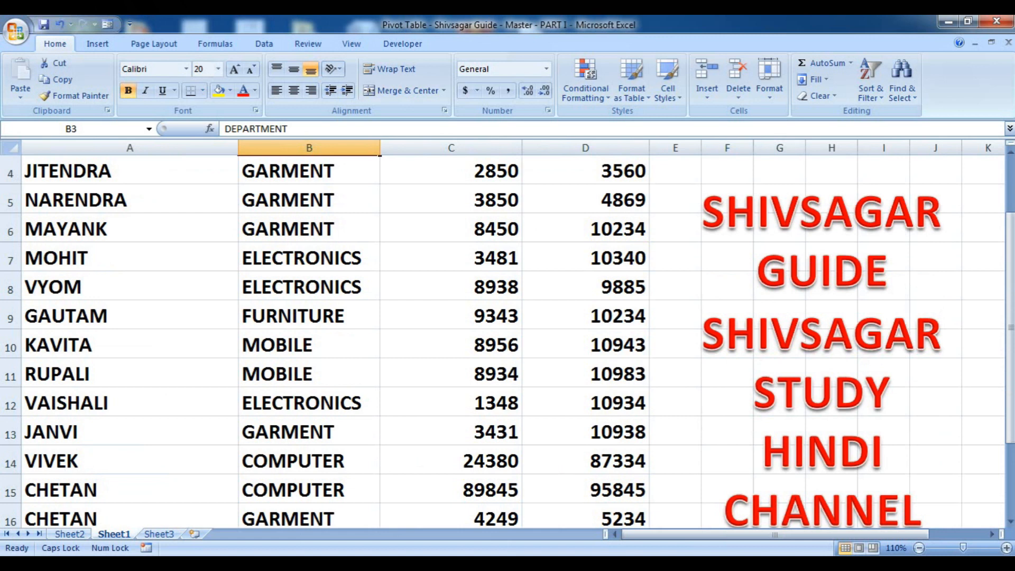
click(863, 270)
click(833, 392)
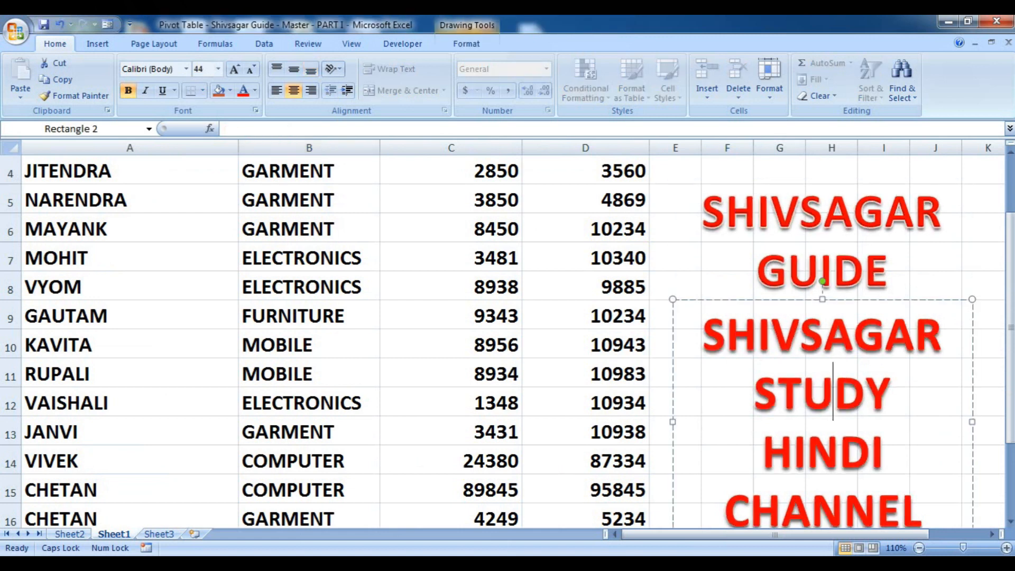
scroll(507, 338, up, 1)
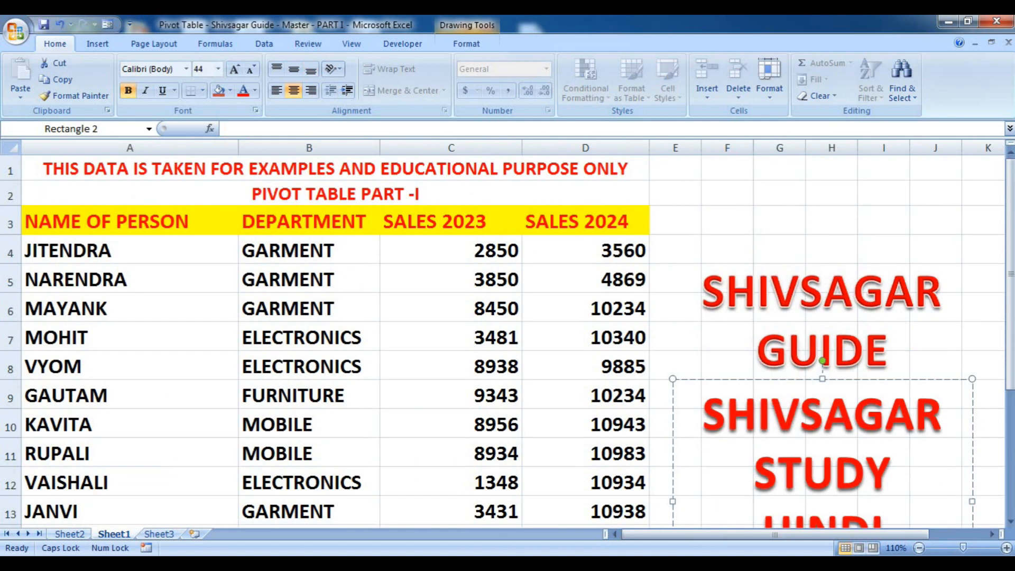